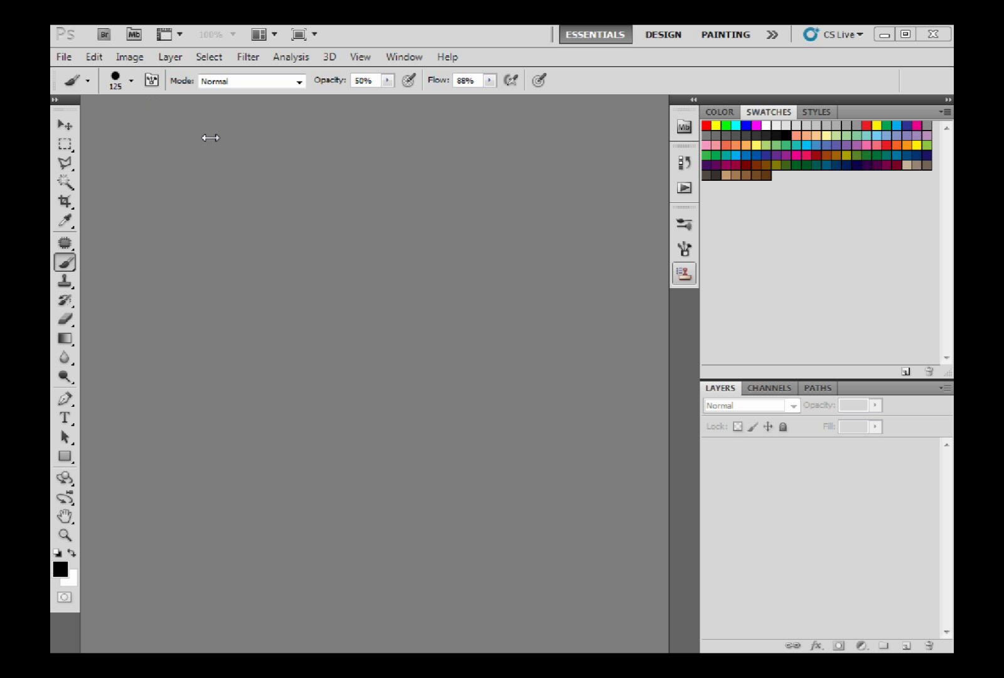
Look through the File and Window menus, then dismiss them without choosing anything.
{"action": "left_click", "coordinate": [64, 58]}
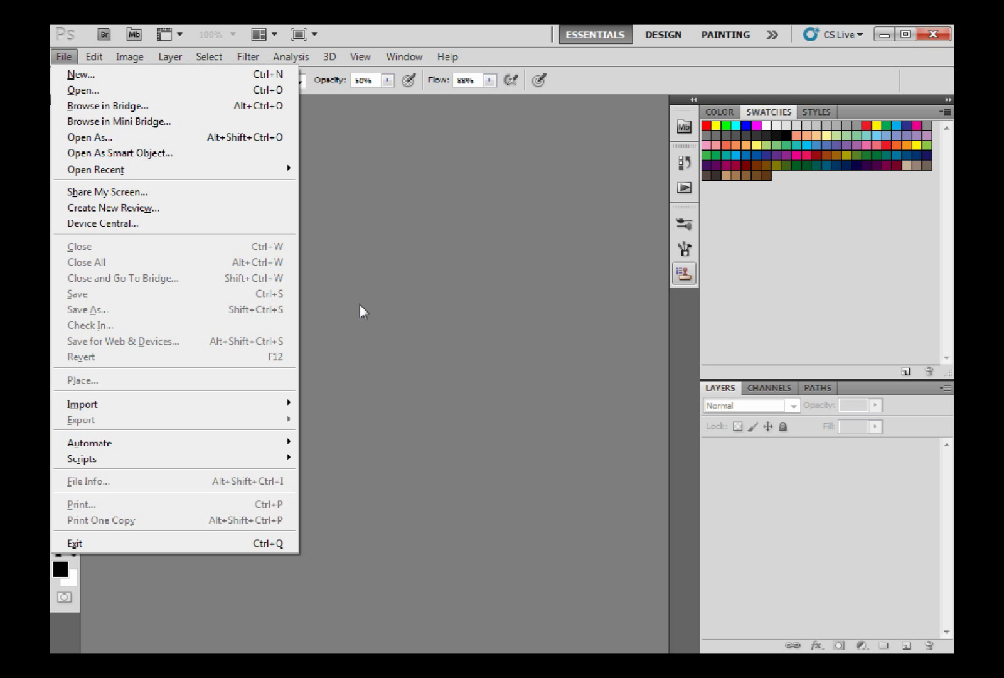
{"action": "left_click", "coordinate": [404, 57]}
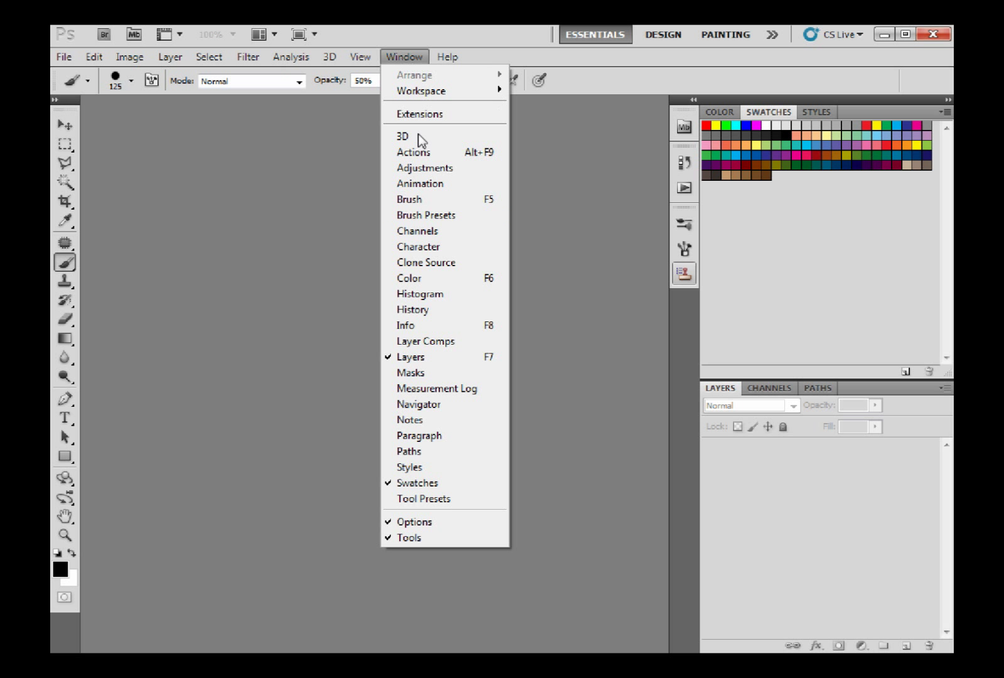
{"action": "left_click", "coordinate": [60, 57]}
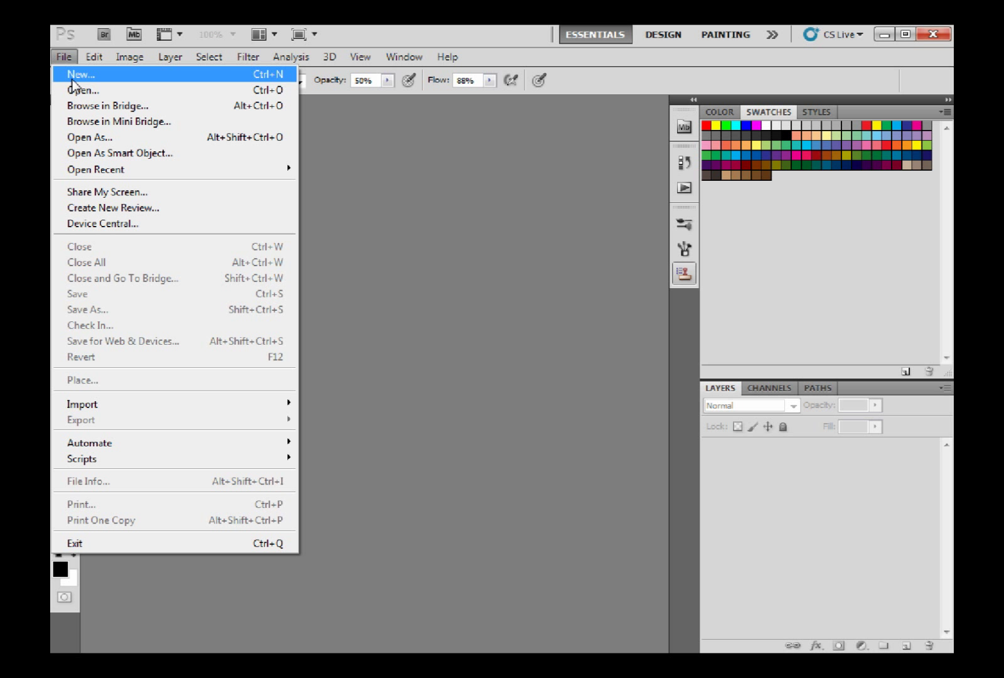
{"action": "left_click", "coordinate": [351, 388]}
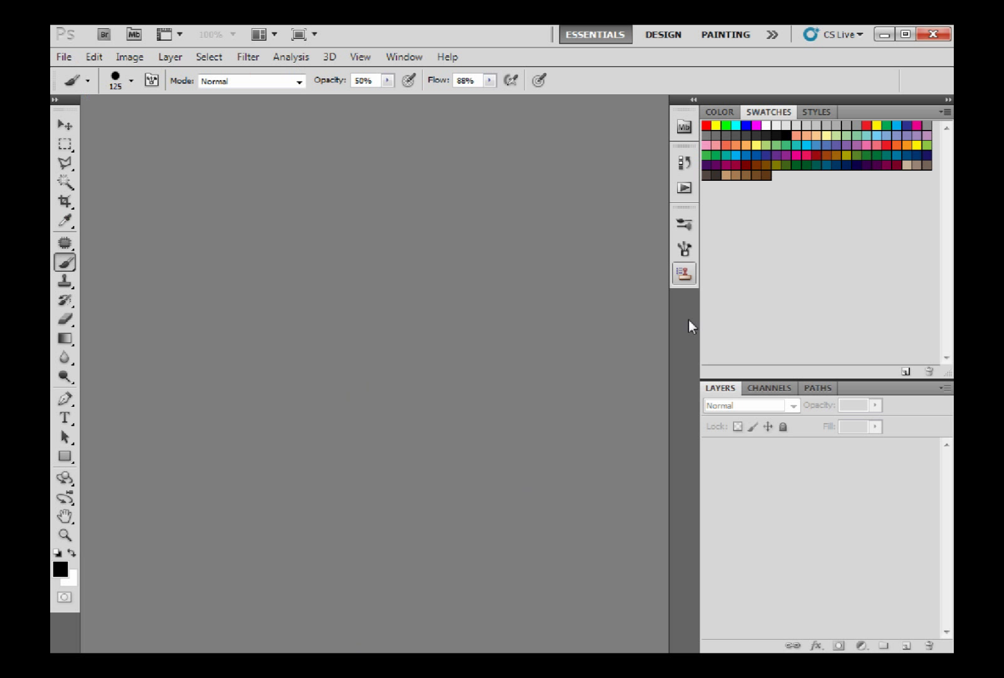
From the baddi folder in Explorer, open 100_1684.JPG with Adobe Photoshop CS5.
{"action": "key", "text": "alt+Tab"}
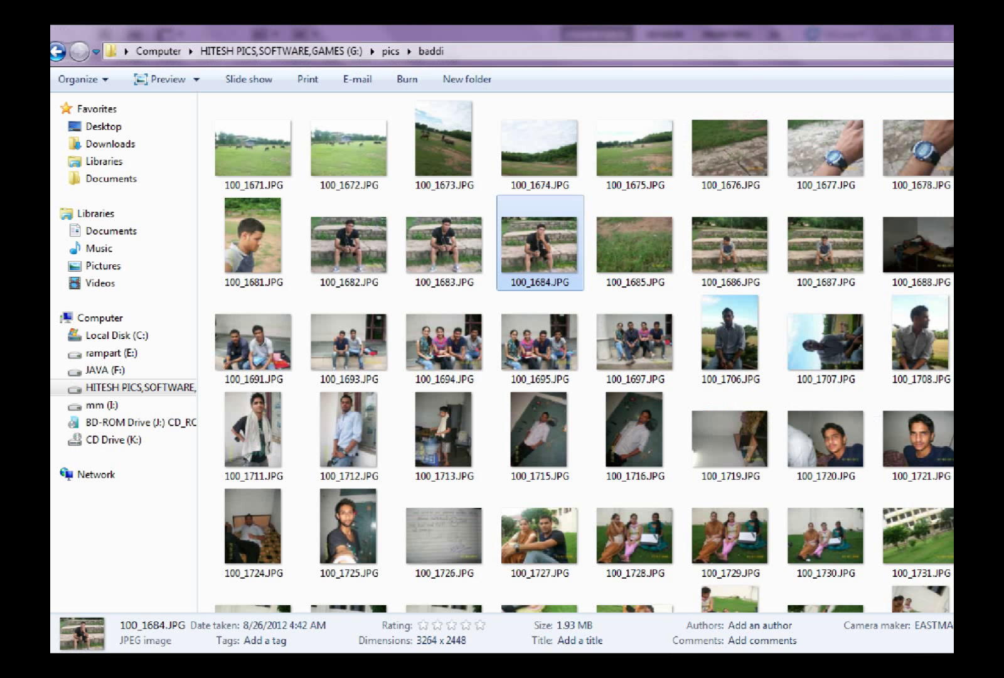
{"action": "left_click", "coordinate": [520, 344]}
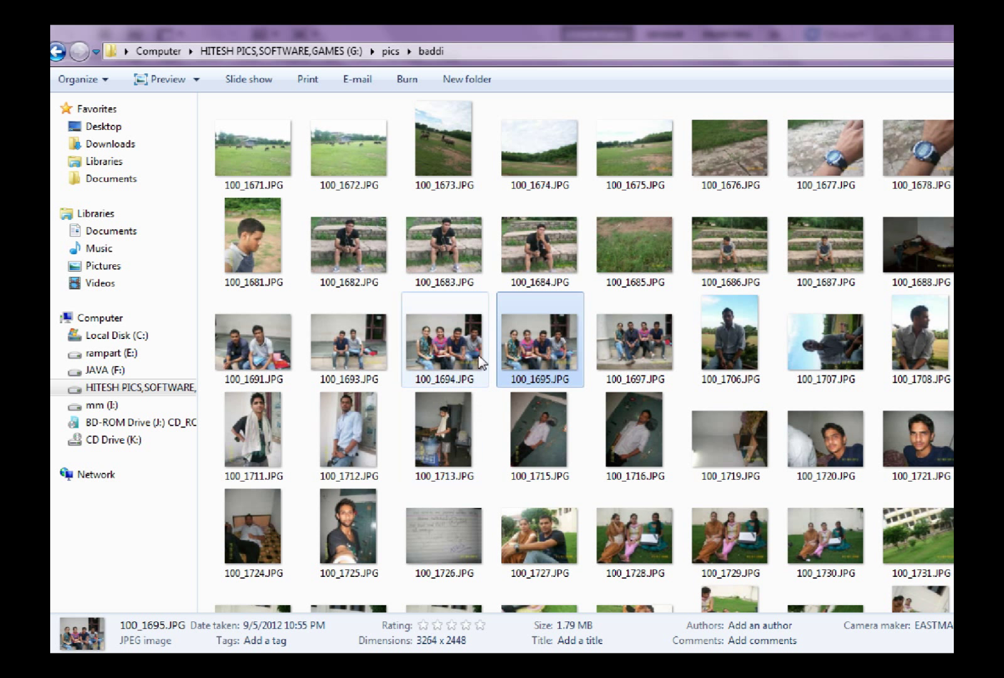
{"action": "left_click", "coordinate": [545, 246]}
{"action": "left_click_drag", "start_coordinate": [539, 240], "coordinate": [534, 202]}
{"action": "left_click_drag", "start_coordinate": [576, 652], "coordinate": [533, 200]}
{"action": "right_click", "coordinate": [533, 201]}
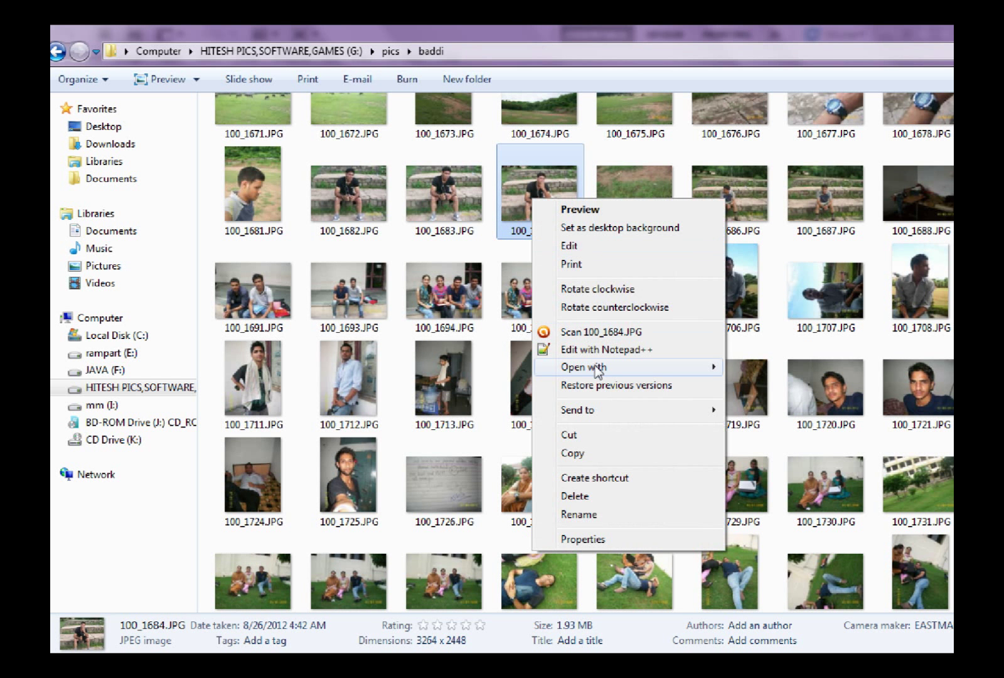
{"action": "mouse_move", "coordinate": [598, 368]}
{"action": "left_click", "coordinate": [756, 367]}
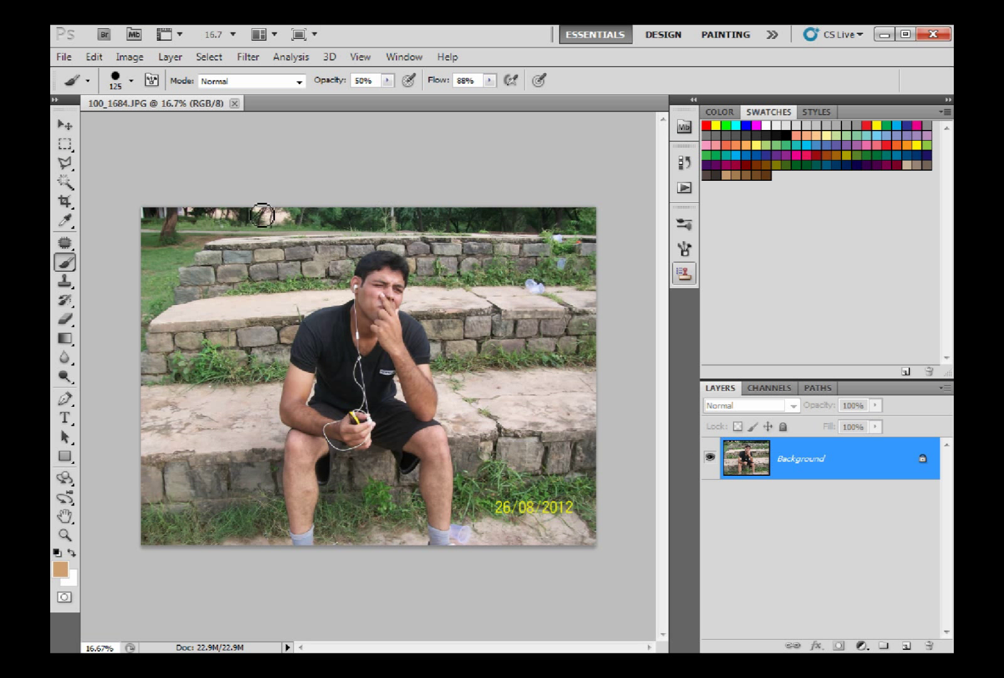
Show the Adjustments panel from the Window menu.
{"action": "left_click", "coordinate": [395, 60]}
{"action": "left_click", "coordinate": [417, 168]}
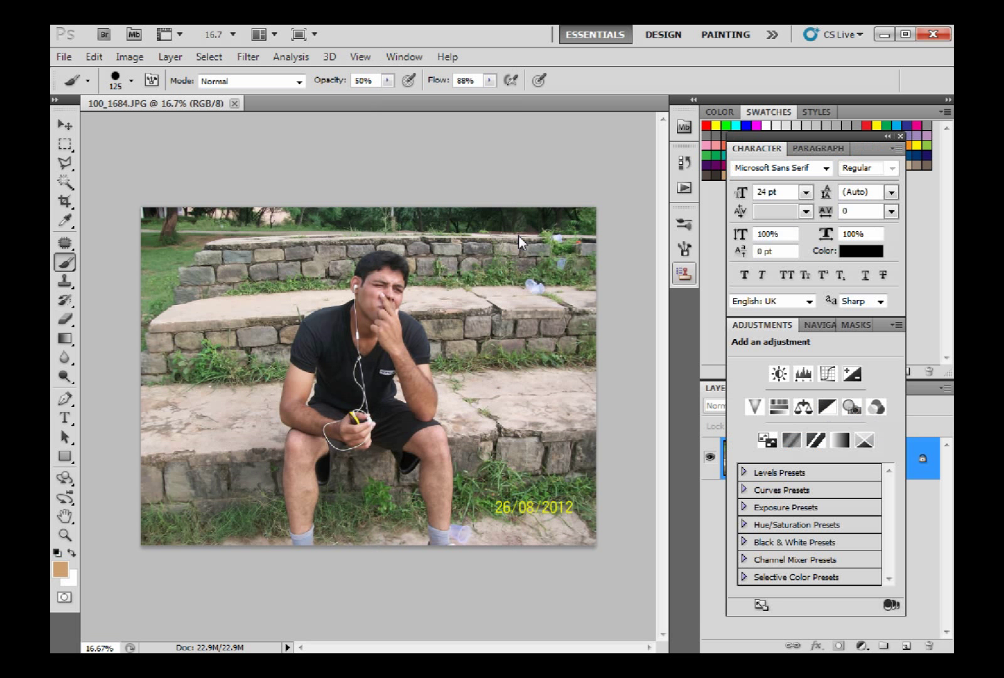
Add a Color Balance layer with midtones at Cyan-Red +33 and Yellow-Blue -31.
{"action": "left_click", "coordinate": [804, 408]}
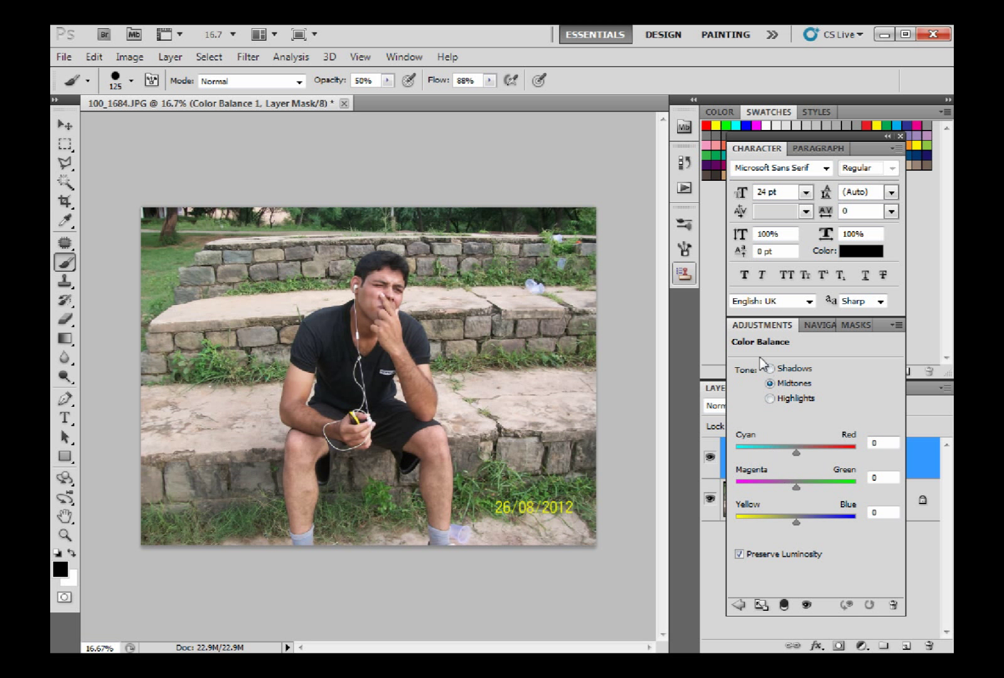
{"action": "left_click", "coordinate": [772, 371]}
{"action": "left_click", "coordinate": [771, 383]}
{"action": "left_click_drag", "start_coordinate": [796, 453], "coordinate": [815, 453]}
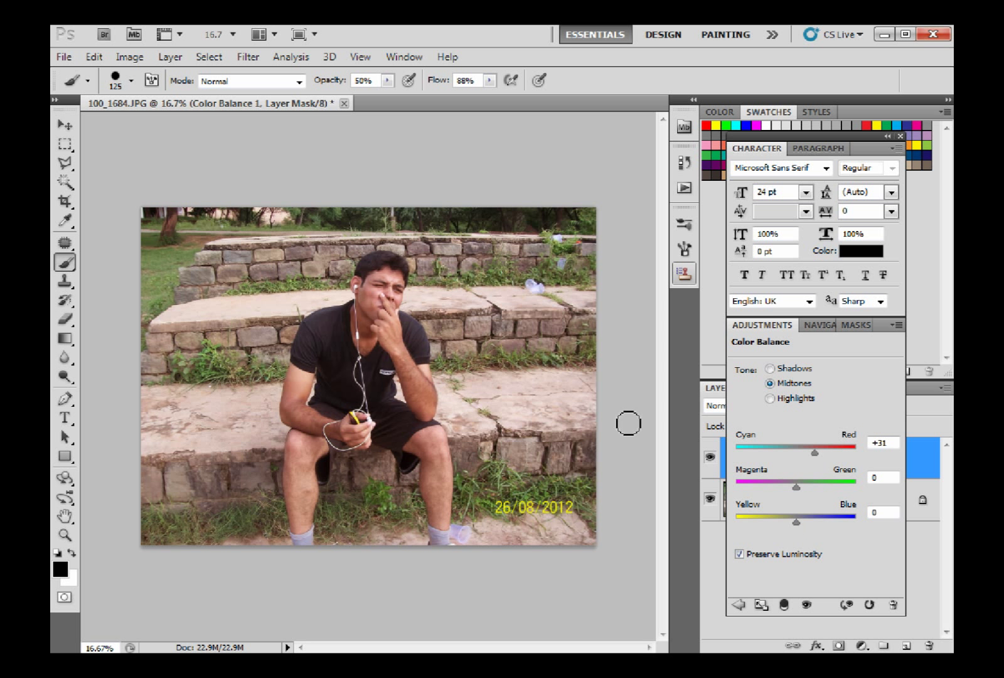
{"action": "mouse_move", "coordinate": [816, 453]}
{"action": "left_mouse_down"}
{"action": "mouse_move", "coordinate": [851, 451]}
{"action": "mouse_move", "coordinate": [798, 453]}
{"action": "mouse_move", "coordinate": [816, 452]}
{"action": "left_mouse_up"}
{"action": "left_click_drag", "start_coordinate": [799, 520], "coordinate": [776, 523]}
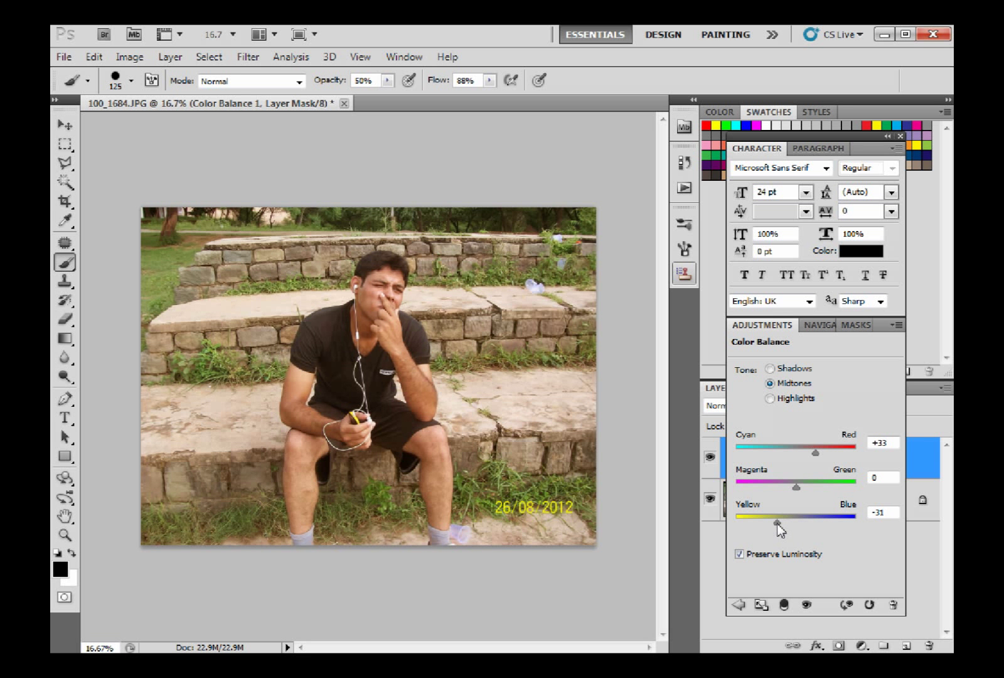
{"action": "left_click", "coordinate": [737, 606]}
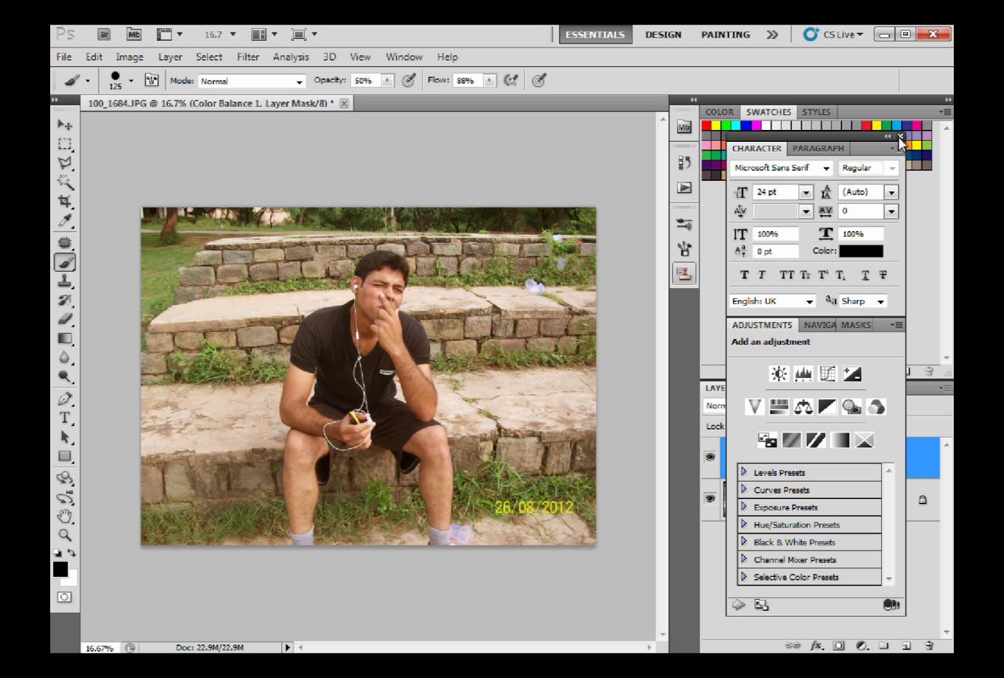
{"action": "left_click", "coordinate": [901, 136]}
{"action": "left_click", "coordinate": [826, 588]}
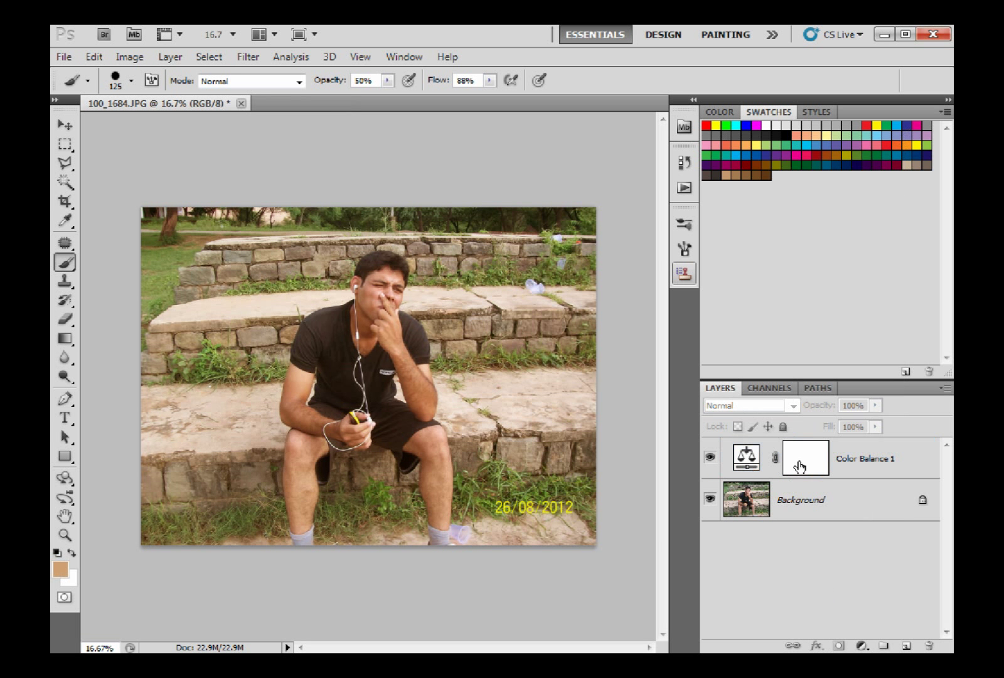
{"action": "left_click", "coordinate": [814, 477]}
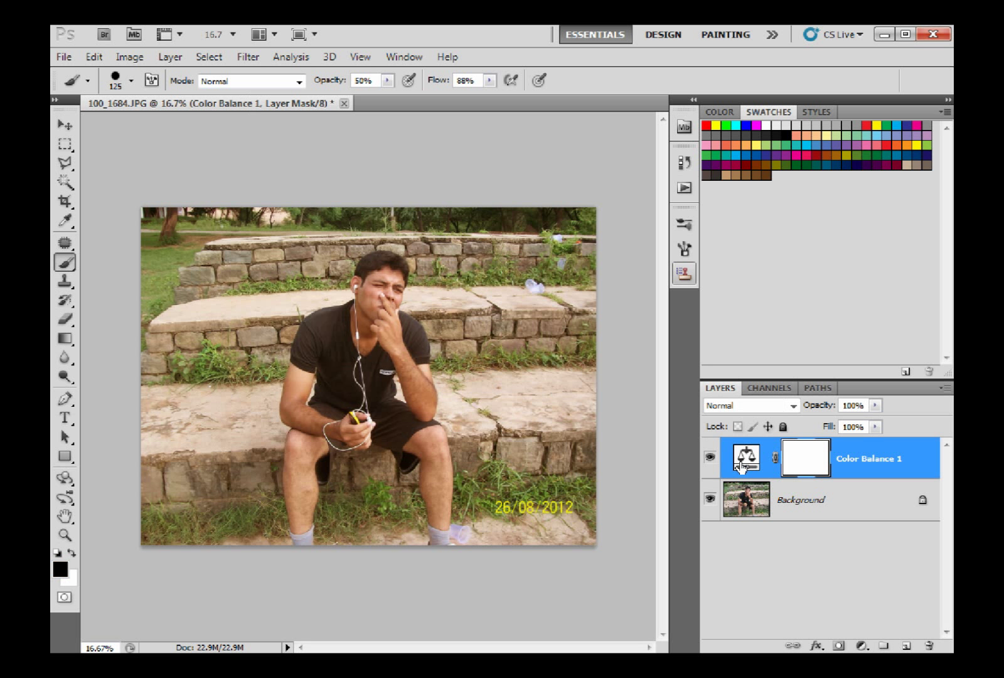
{"action": "left_click", "coordinate": [710, 458]}
{"action": "left_click", "coordinate": [710, 459]}
{"action": "left_click", "coordinate": [710, 458]}
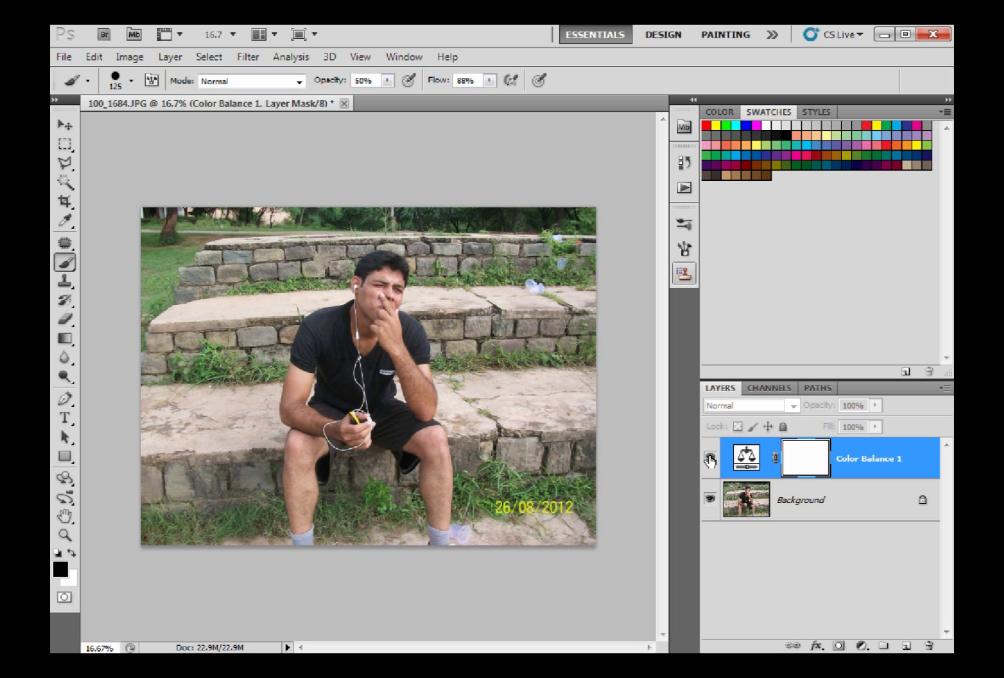
{"action": "left_click", "coordinate": [710, 460]}
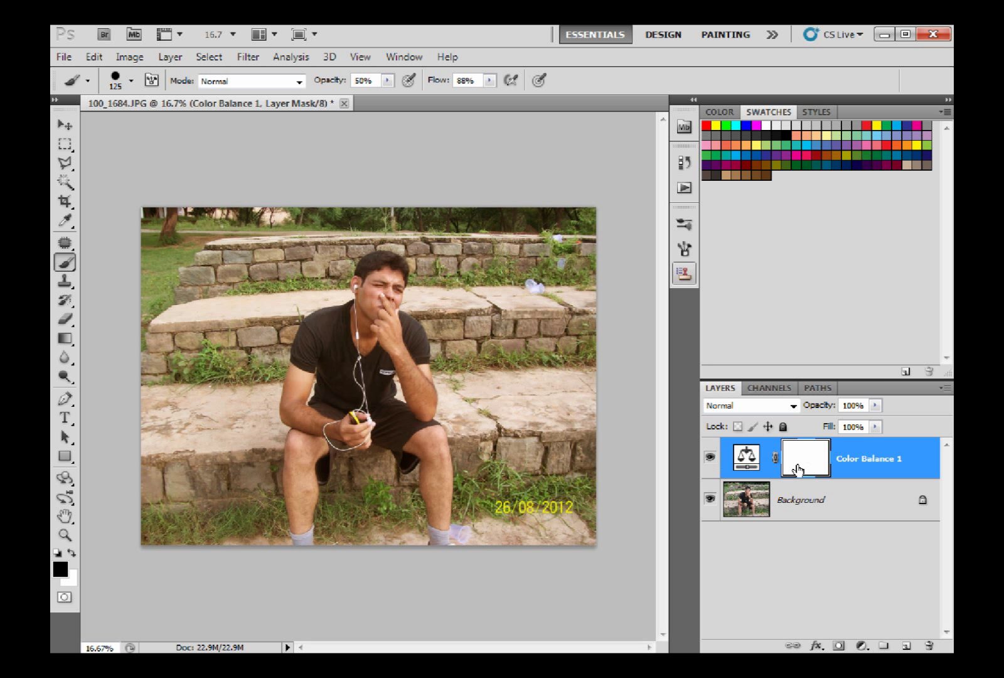
{"action": "left_click", "coordinate": [404, 56]}
{"action": "left_click", "coordinate": [417, 166]}
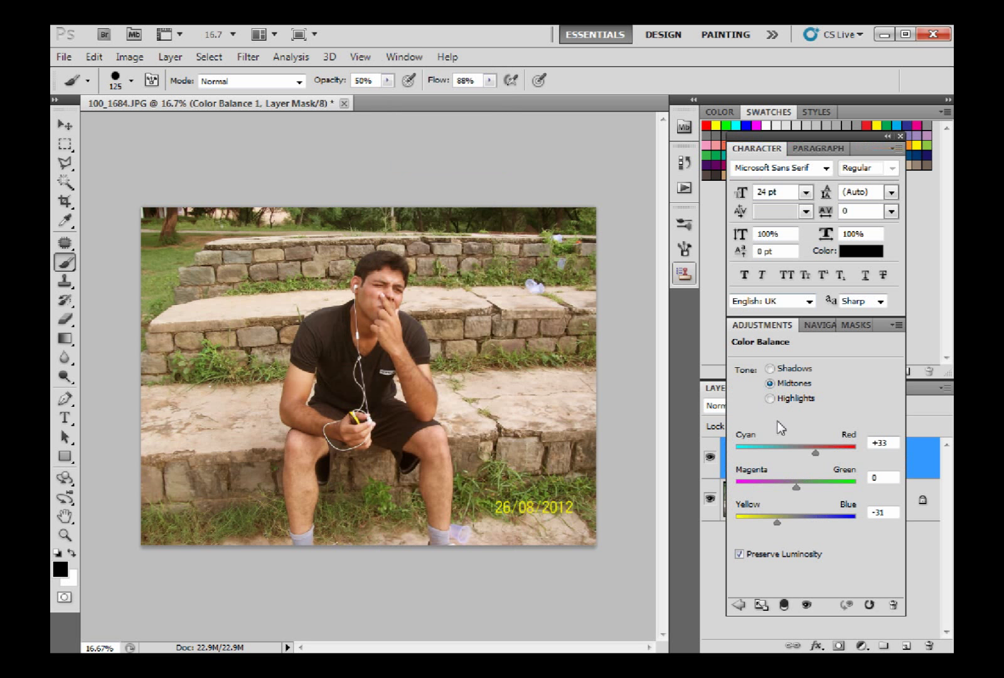
{"action": "left_click", "coordinate": [740, 604]}
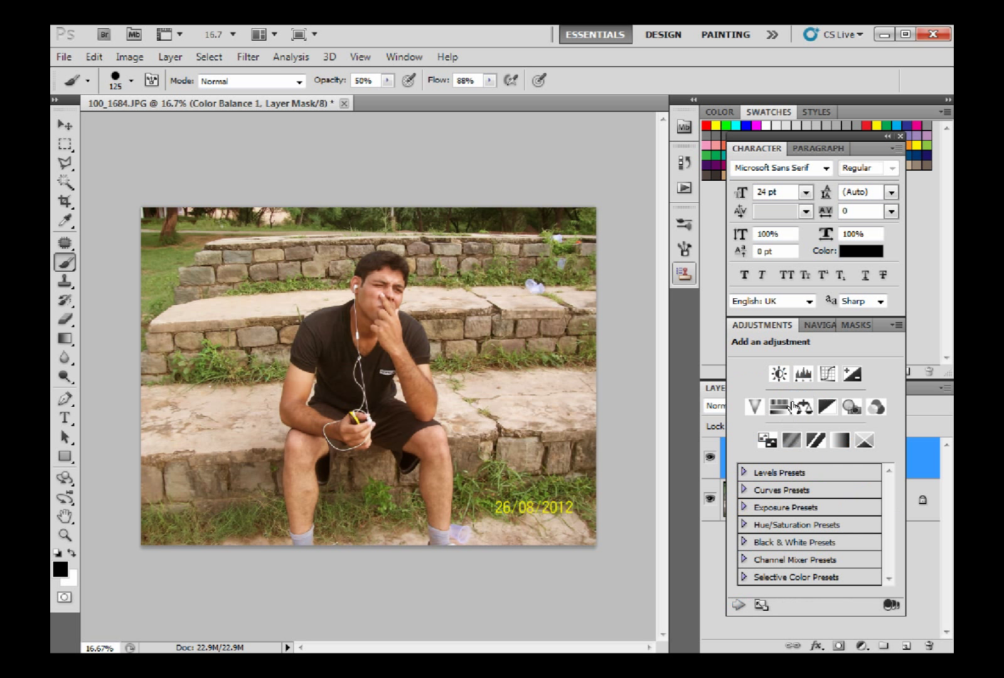
Add a Hue/Saturation adjustment layer with Saturation set to +12.
{"action": "left_click", "coordinate": [782, 408]}
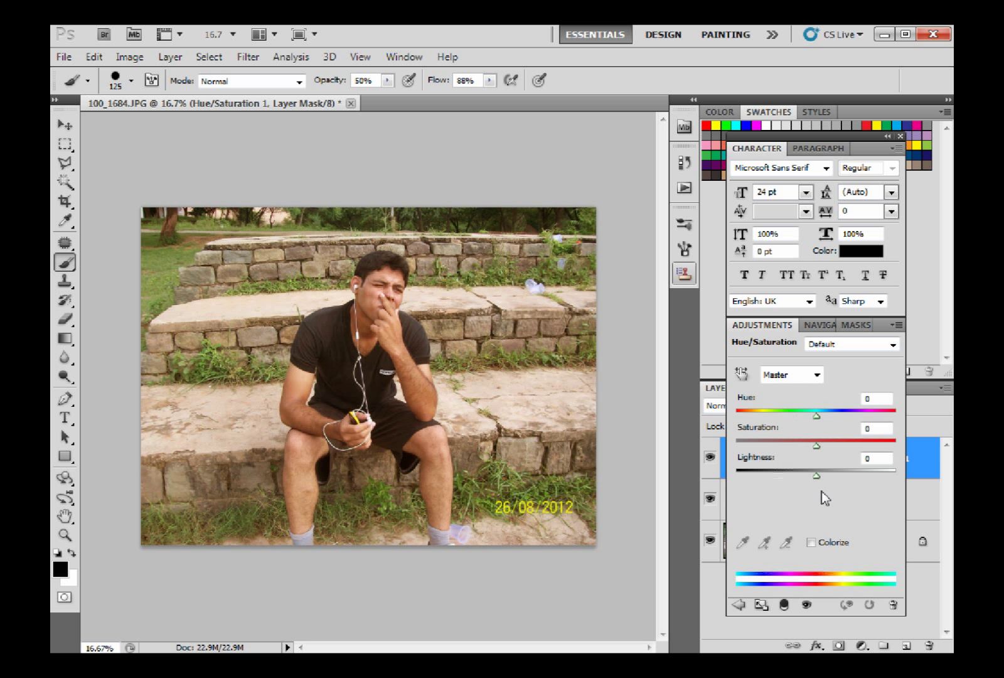
{"action": "mouse_move", "coordinate": [817, 449]}
{"action": "left_mouse_down"}
{"action": "mouse_move", "coordinate": [736, 452]}
{"action": "mouse_move", "coordinate": [749, 438]}
{"action": "mouse_move", "coordinate": [867, 440]}
{"action": "mouse_move", "coordinate": [816, 445]}
{"action": "mouse_move", "coordinate": [817, 455]}
{"action": "mouse_move", "coordinate": [828, 452]}
{"action": "left_mouse_up"}
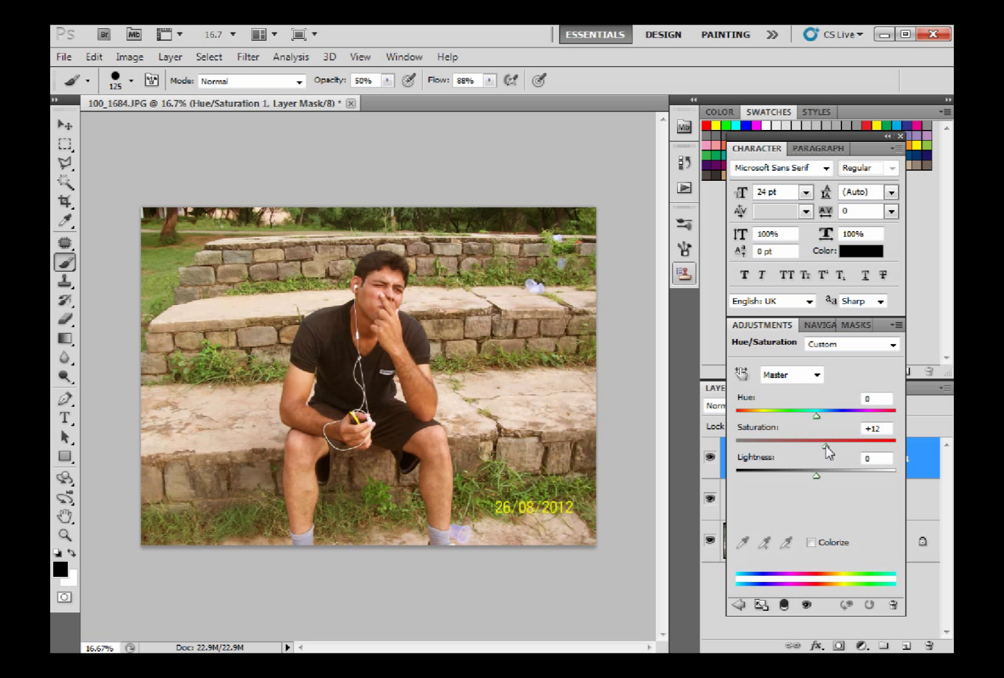
Add a Curves adjustment layer and drag its upper and lower points toward an S-curve.
{"action": "left_click", "coordinate": [737, 605]}
{"action": "left_click", "coordinate": [712, 603]}
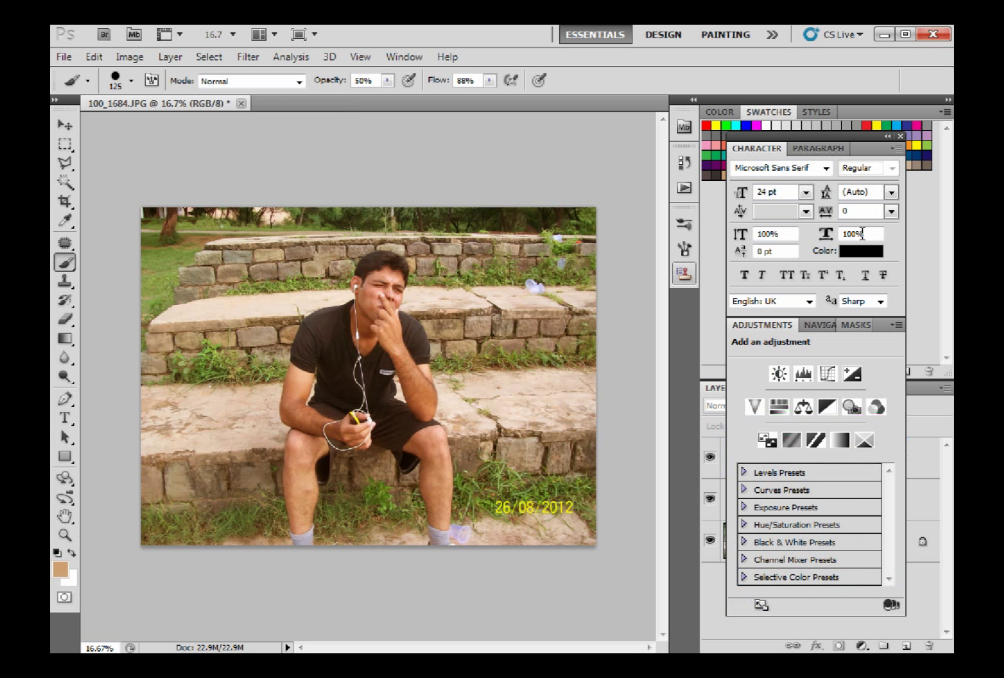
{"action": "left_click", "coordinate": [828, 374]}
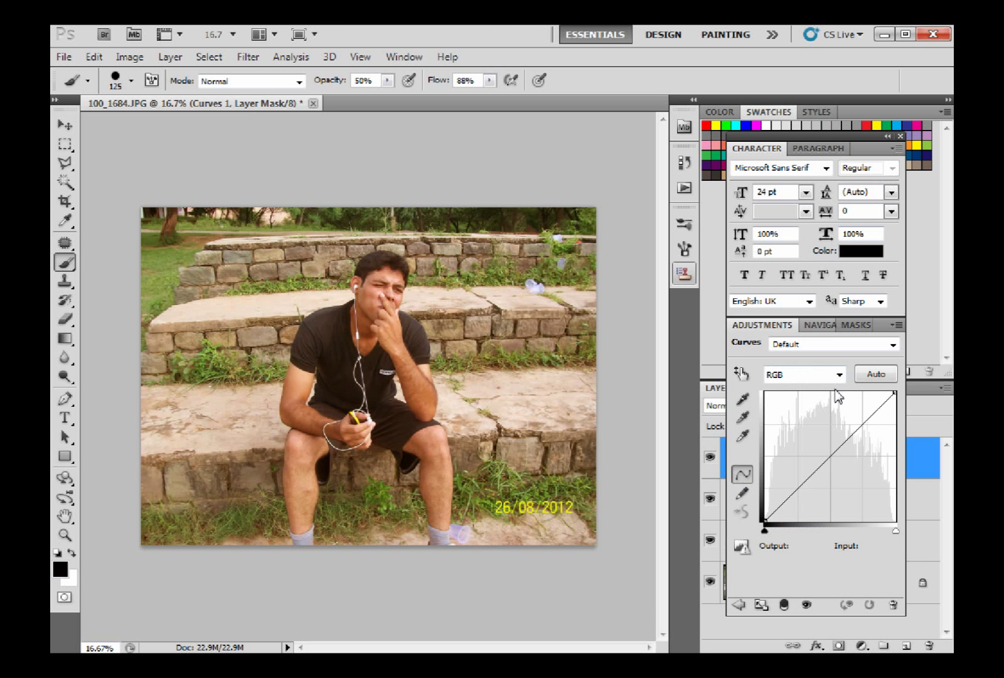
{"action": "left_click_drag", "start_coordinate": [876, 402], "coordinate": [879, 400]}
{"action": "mouse_move", "coordinate": [794, 499]}
{"action": "left_mouse_down"}
{"action": "mouse_move", "coordinate": [791, 513]}
{"action": "mouse_move", "coordinate": [795, 505]}
{"action": "left_mouse_up"}
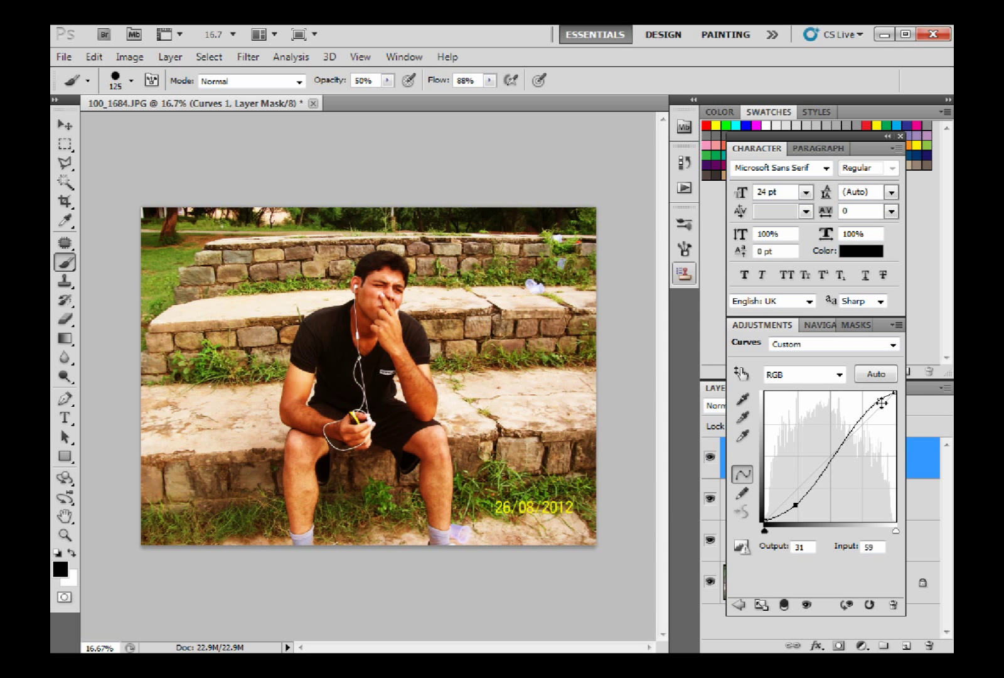
{"action": "mouse_move", "coordinate": [879, 400]}
{"action": "left_mouse_down"}
{"action": "mouse_move", "coordinate": [891, 452]}
{"action": "mouse_move", "coordinate": [889, 409]}
{"action": "left_mouse_up"}
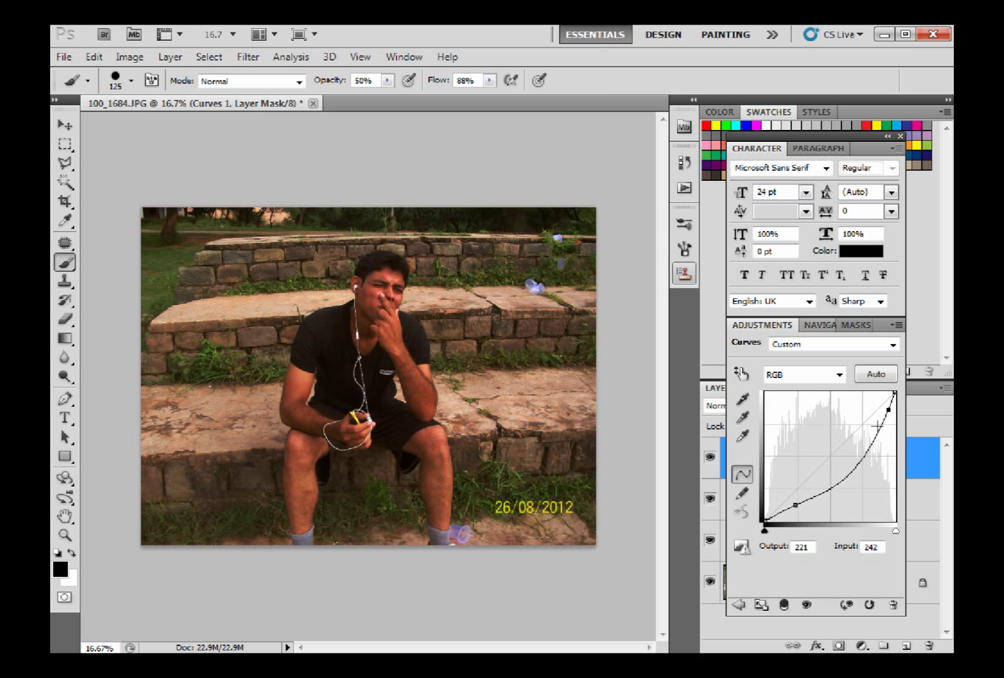
{"action": "mouse_move", "coordinate": [795, 505]}
{"action": "left_mouse_down"}
{"action": "mouse_move", "coordinate": [771, 495]}
{"action": "mouse_move", "coordinate": [778, 487]}
{"action": "mouse_move", "coordinate": [800, 502]}
{"action": "left_mouse_up"}
Set a highlight point at input 204, output 233 and deepen the shadow point.
{"action": "mouse_move", "coordinate": [883, 420]}
{"action": "left_mouse_down"}
{"action": "mouse_move", "coordinate": [881, 400]}
{"action": "mouse_move", "coordinate": [876, 407]}
{"action": "left_mouse_up"}
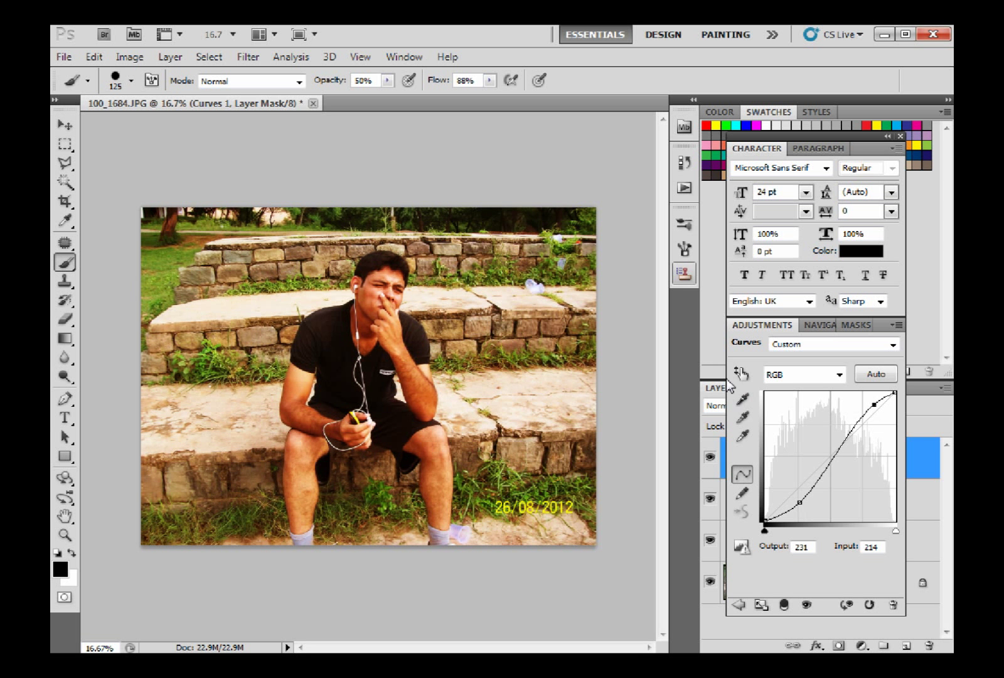
{"action": "left_click_drag", "start_coordinate": [870, 411], "coordinate": [867, 409]}
{"action": "left_click", "coordinate": [799, 502]}
{"action": "left_click_drag", "start_coordinate": [800, 502], "coordinate": [806, 499]}
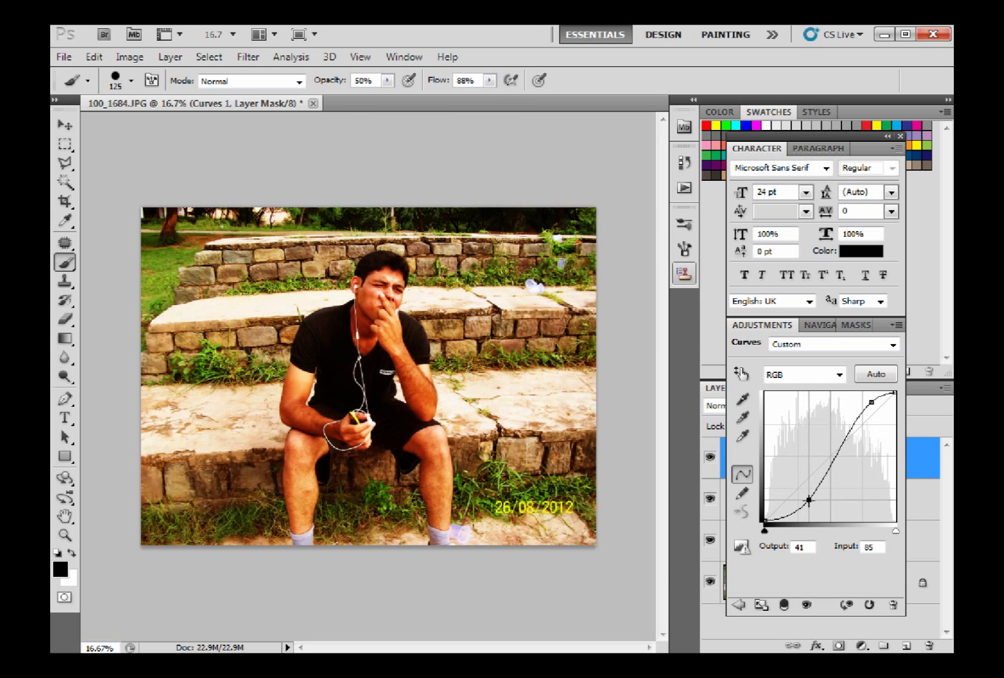
{"action": "left_click_drag", "start_coordinate": [810, 500], "coordinate": [809, 496]}
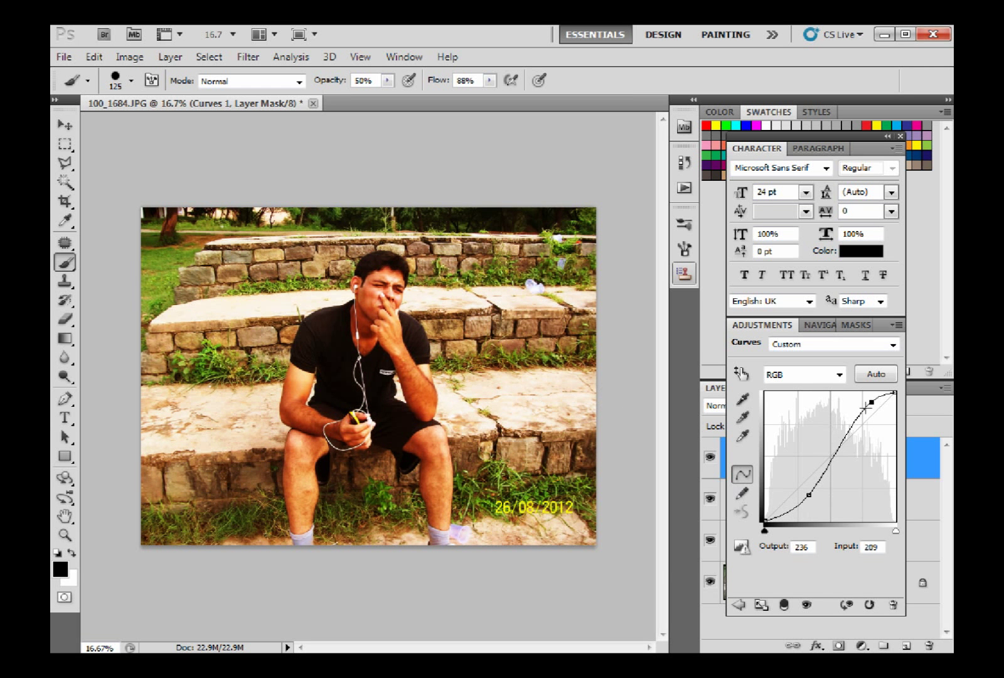
{"action": "mouse_move", "coordinate": [867, 408]}
{"action": "left_mouse_down"}
{"action": "mouse_move", "coordinate": [857, 402]}
{"action": "mouse_move", "coordinate": [863, 409]}
{"action": "left_mouse_up"}
Leave the Curves settings and close the floating Adjustments panel group.
{"action": "left_click", "coordinate": [740, 606]}
{"action": "left_click", "coordinate": [739, 638]}
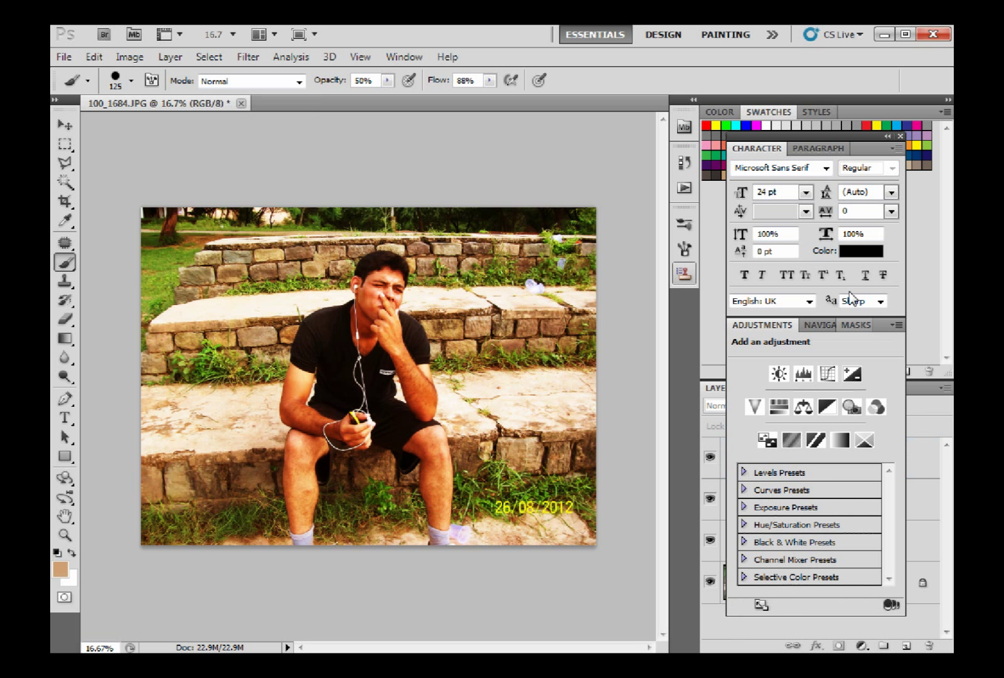
{"action": "left_click", "coordinate": [900, 135]}
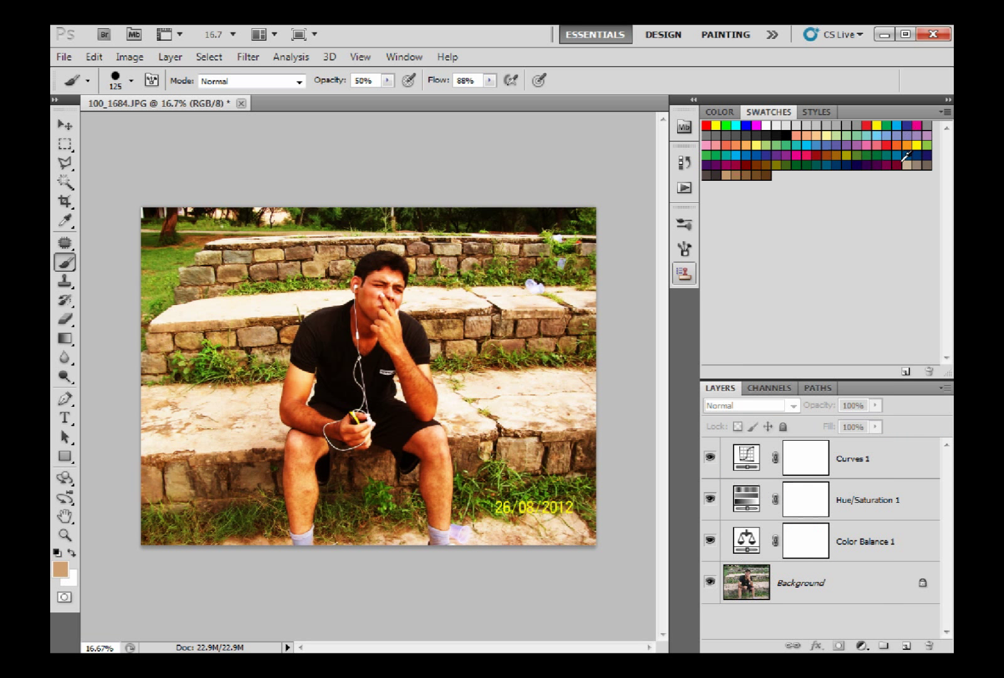
Compare the photo with Curves 1 hidden and with only the Background shown, then restore all layers.
{"action": "left_click", "coordinate": [813, 539]}
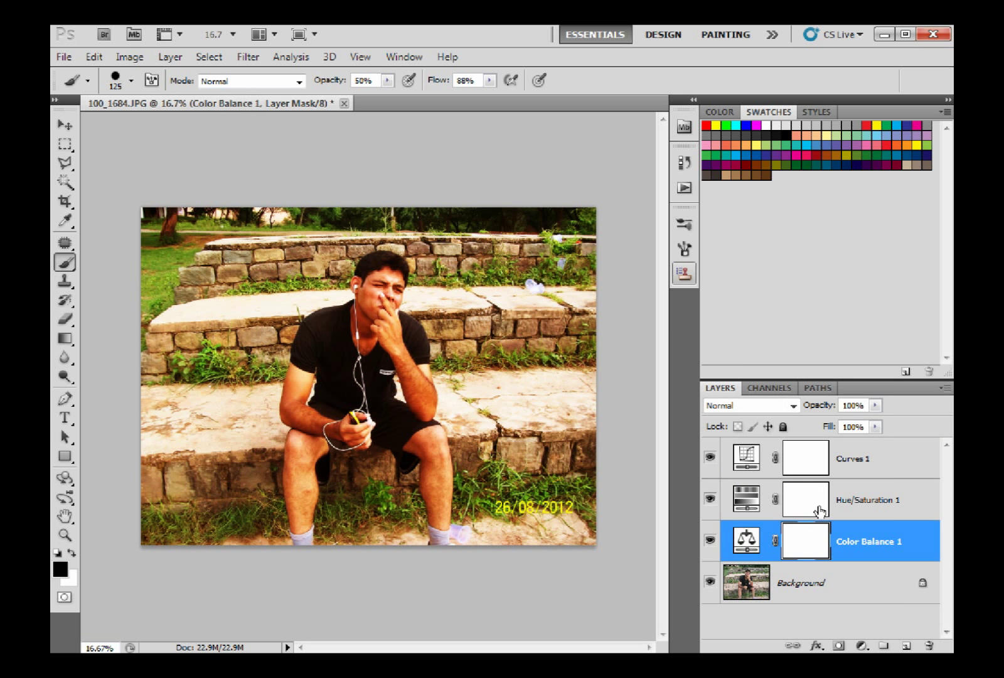
{"action": "left_click", "coordinate": [837, 470]}
{"action": "left_click", "coordinate": [710, 457]}
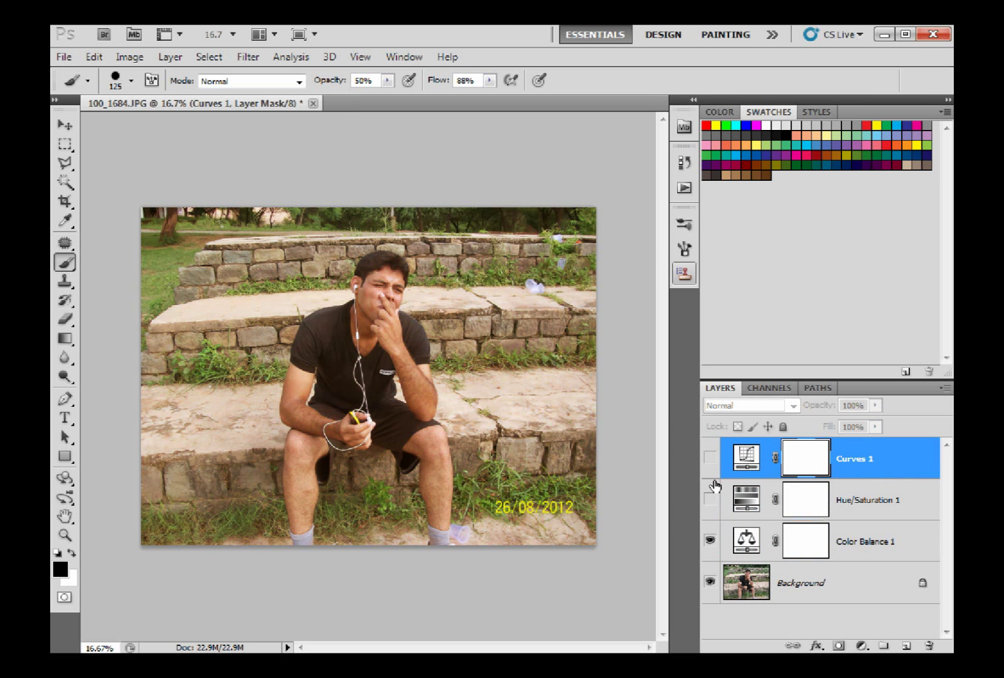
{"action": "left_click", "coordinate": [710, 457]}
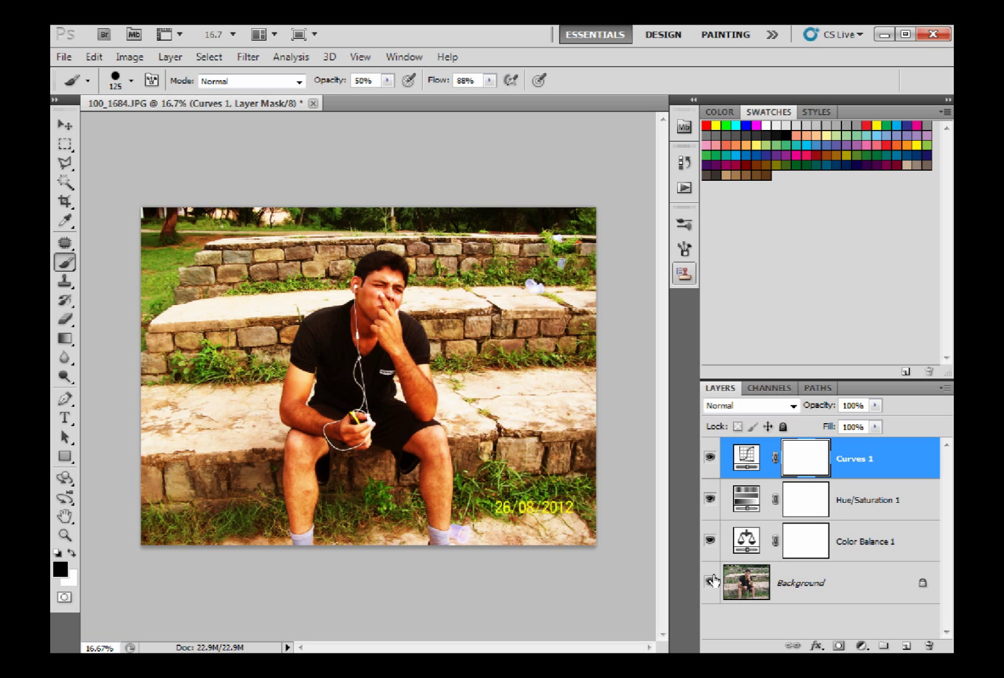
{"action": "key", "text": "alt"}
{"action": "left_click", "coordinate": [710, 583], "text": "alt"}
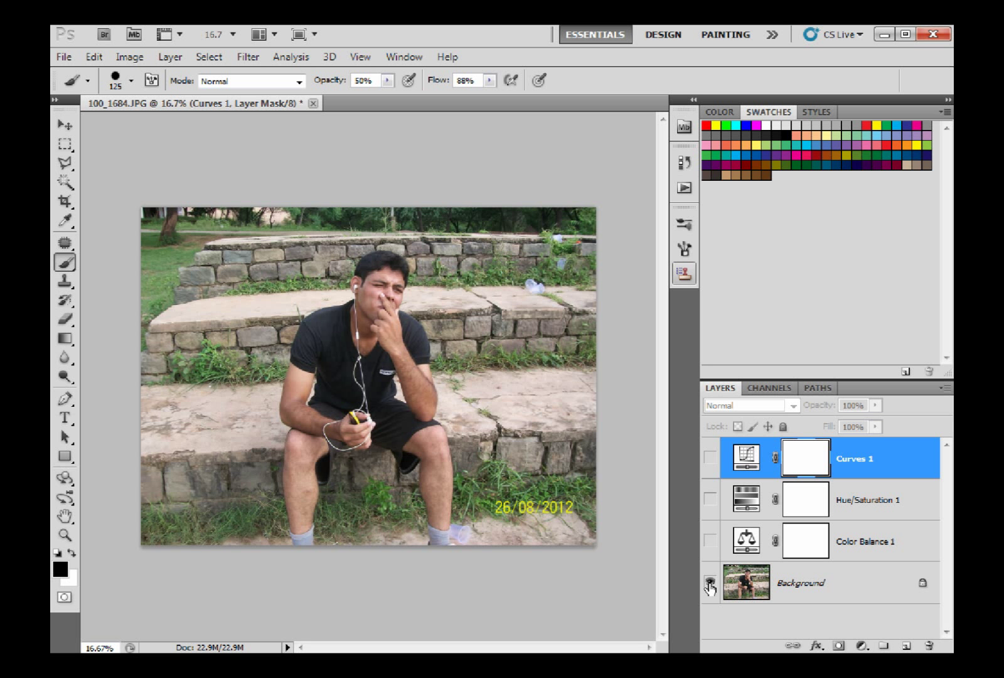
{"action": "left_click", "coordinate": [709, 583], "text": "alt"}
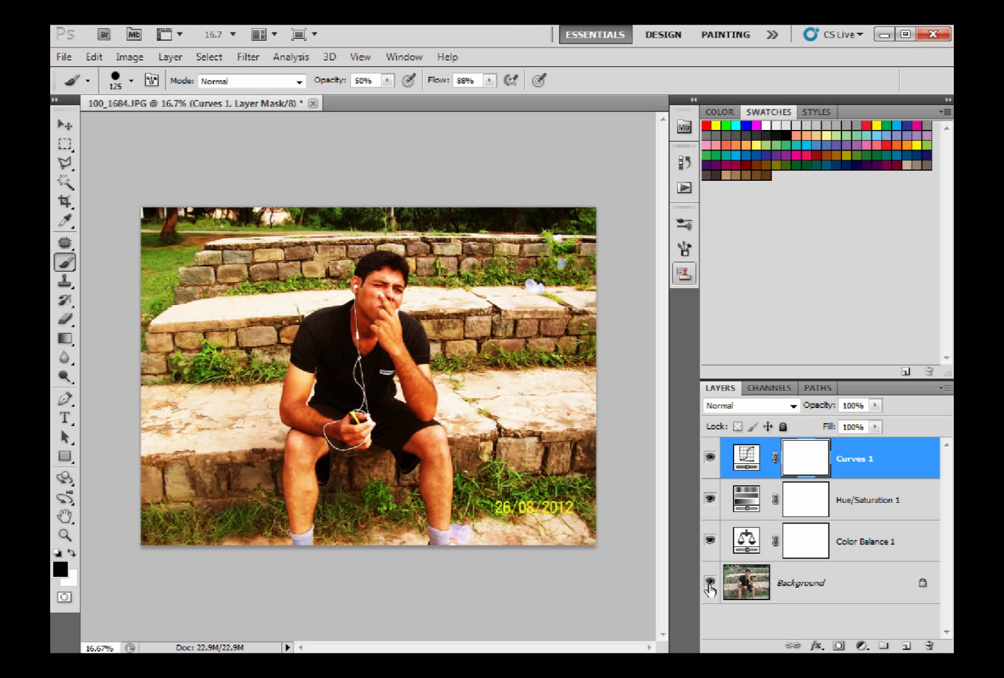
{"action": "left_click", "coordinate": [817, 544]}
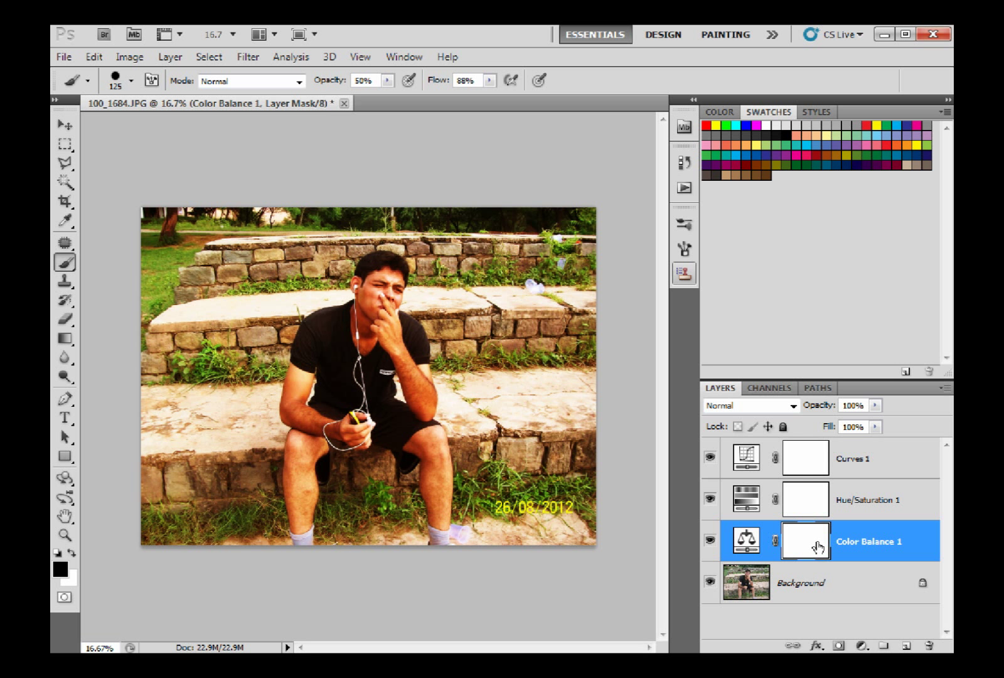
On the Color Balance 1 mask, paint black over the man's face and forearm.
{"action": "left_click", "coordinate": [783, 498]}
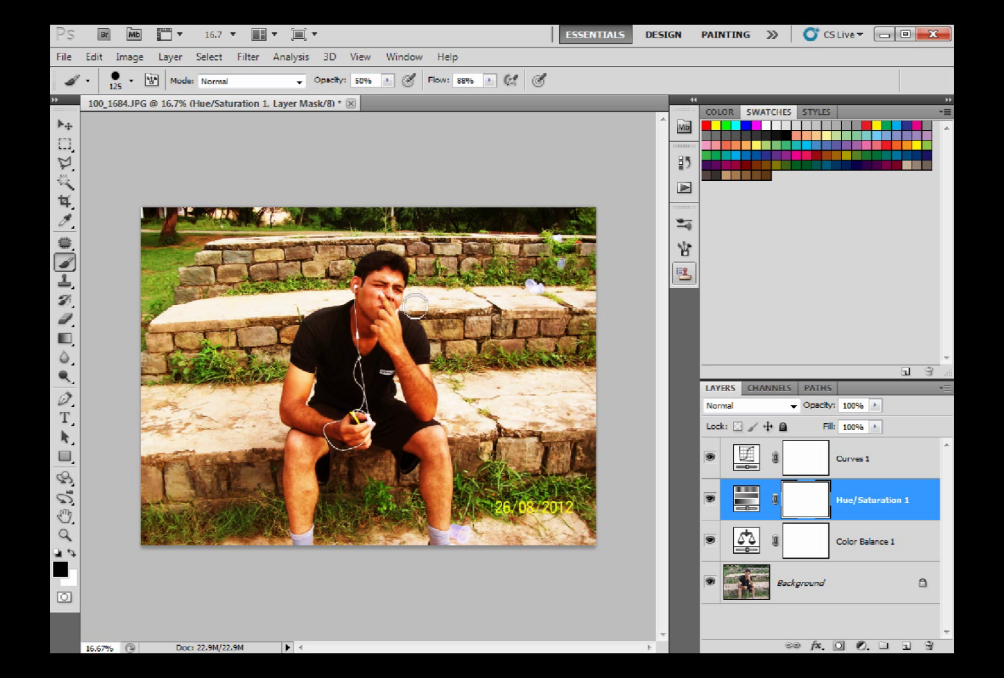
{"action": "left_click", "coordinate": [829, 546]}
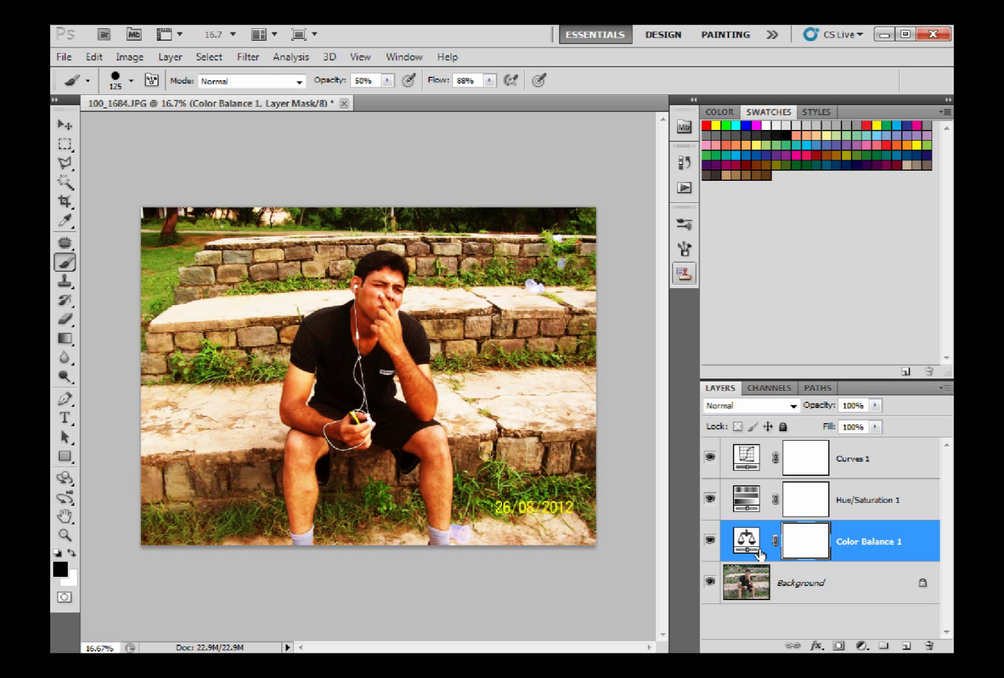
{"action": "left_click", "coordinate": [709, 542]}
{"action": "left_click", "coordinate": [709, 541]}
{"action": "mouse_move", "coordinate": [393, 279]}
{"action": "left_mouse_down"}
{"action": "mouse_move", "coordinate": [390, 304]}
{"action": "mouse_move", "coordinate": [380, 308]}
{"action": "mouse_move", "coordinate": [374, 294]}
{"action": "mouse_move", "coordinate": [372, 317]}
{"action": "mouse_move", "coordinate": [373, 282]}
{"action": "mouse_move", "coordinate": [396, 282]}
{"action": "mouse_move", "coordinate": [389, 321]}
{"action": "mouse_move", "coordinate": [369, 349]}
{"action": "mouse_move", "coordinate": [361, 311]}
{"action": "left_mouse_up"}
{"action": "mouse_move", "coordinate": [417, 377]}
{"action": "left_mouse_down"}
{"action": "mouse_move", "coordinate": [431, 394]}
{"action": "mouse_move", "coordinate": [430, 415]}
{"action": "mouse_move", "coordinate": [415, 392]}
{"action": "mouse_move", "coordinate": [435, 436]}
{"action": "mouse_move", "coordinate": [417, 379]}
{"action": "left_mouse_up"}
Raise brush opacity to 100% and mask the Color Balance off the man's shin down to the ankle.
{"action": "left_click", "coordinate": [387, 81]}
{"action": "left_click_drag", "start_coordinate": [388, 100], "coordinate": [440, 99]}
{"action": "left_click", "coordinate": [384, 314]}
{"action": "mouse_move", "coordinate": [412, 384]}
{"action": "left_mouse_down"}
{"action": "mouse_move", "coordinate": [438, 407]}
{"action": "mouse_move", "coordinate": [414, 387]}
{"action": "mouse_move", "coordinate": [444, 449]}
{"action": "mouse_move", "coordinate": [453, 511]}
{"action": "mouse_move", "coordinate": [440, 472]}
{"action": "mouse_move", "coordinate": [444, 517]}
{"action": "mouse_move", "coordinate": [428, 505]}
{"action": "mouse_move", "coordinate": [419, 449]}
{"action": "mouse_move", "coordinate": [437, 454]}
{"action": "mouse_move", "coordinate": [428, 489]}
{"action": "left_mouse_up"}
{"action": "mouse_move", "coordinate": [307, 446]}
{"action": "left_mouse_down"}
{"action": "mouse_move", "coordinate": [312, 525]}
{"action": "mouse_move", "coordinate": [302, 528]}
{"action": "mouse_move", "coordinate": [305, 510]}
{"action": "mouse_move", "coordinate": [379, 517]}
{"action": "mouse_move", "coordinate": [296, 460]}
{"action": "mouse_move", "coordinate": [288, 519]}
{"action": "mouse_move", "coordinate": [300, 484]}
{"action": "mouse_move", "coordinate": [302, 520]}
{"action": "mouse_move", "coordinate": [316, 440]}
{"action": "mouse_move", "coordinate": [298, 452]}
{"action": "mouse_move", "coordinate": [333, 431]}
{"action": "mouse_move", "coordinate": [315, 426]}
{"action": "mouse_move", "coordinate": [305, 377]}
{"action": "mouse_move", "coordinate": [314, 422]}
{"action": "mouse_move", "coordinate": [296, 409]}
{"action": "mouse_move", "coordinate": [302, 369]}
{"action": "mouse_move", "coordinate": [286, 395]}
{"action": "mouse_move", "coordinate": [314, 427]}
{"action": "mouse_move", "coordinate": [349, 436]}
{"action": "mouse_move", "coordinate": [364, 423]}
{"action": "mouse_move", "coordinate": [370, 444]}
{"action": "mouse_move", "coordinate": [361, 447]}
{"action": "mouse_move", "coordinate": [348, 413]}
{"action": "mouse_move", "coordinate": [354, 363]}
{"action": "mouse_move", "coordinate": [369, 317]}
{"action": "mouse_move", "coordinate": [377, 335]}
{"action": "mouse_move", "coordinate": [367, 341]}
{"action": "mouse_move", "coordinate": [373, 287]}
{"action": "mouse_move", "coordinate": [396, 273]}
{"action": "mouse_move", "coordinate": [394, 306]}
{"action": "mouse_move", "coordinate": [359, 288]}
{"action": "mouse_move", "coordinate": [394, 319]}
{"action": "mouse_move", "coordinate": [444, 427]}
{"action": "mouse_move", "coordinate": [399, 352]}
{"action": "left_mouse_up"}
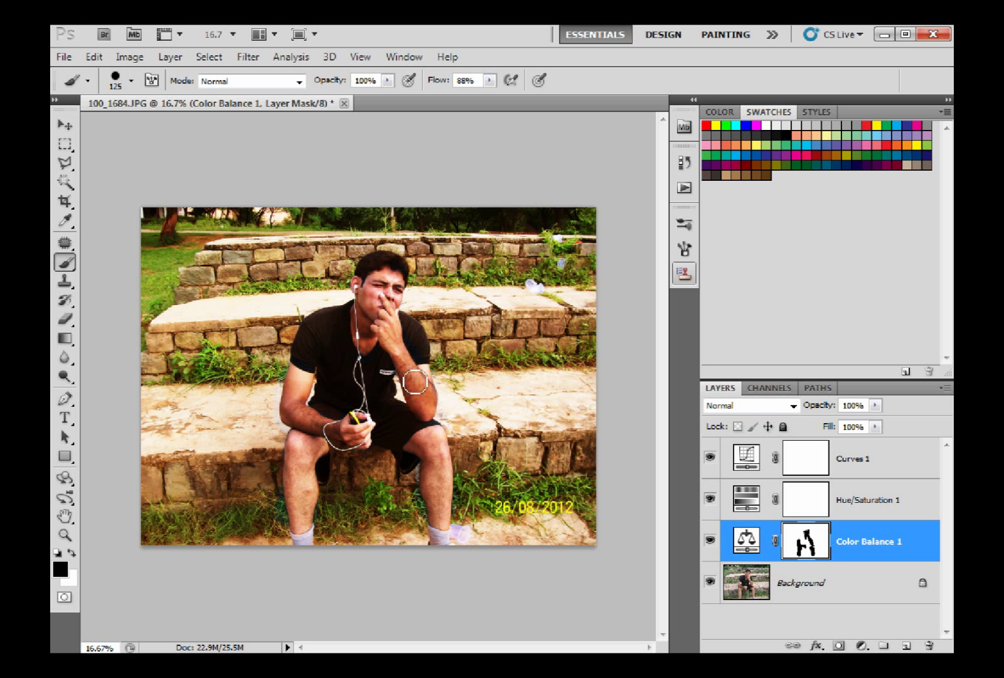
{"action": "left_click", "coordinate": [711, 544]}
{"action": "left_click", "coordinate": [711, 543]}
{"action": "left_click", "coordinate": [711, 544]}
{"action": "left_click", "coordinate": [712, 543]}
{"action": "left_click", "coordinate": [808, 500]}
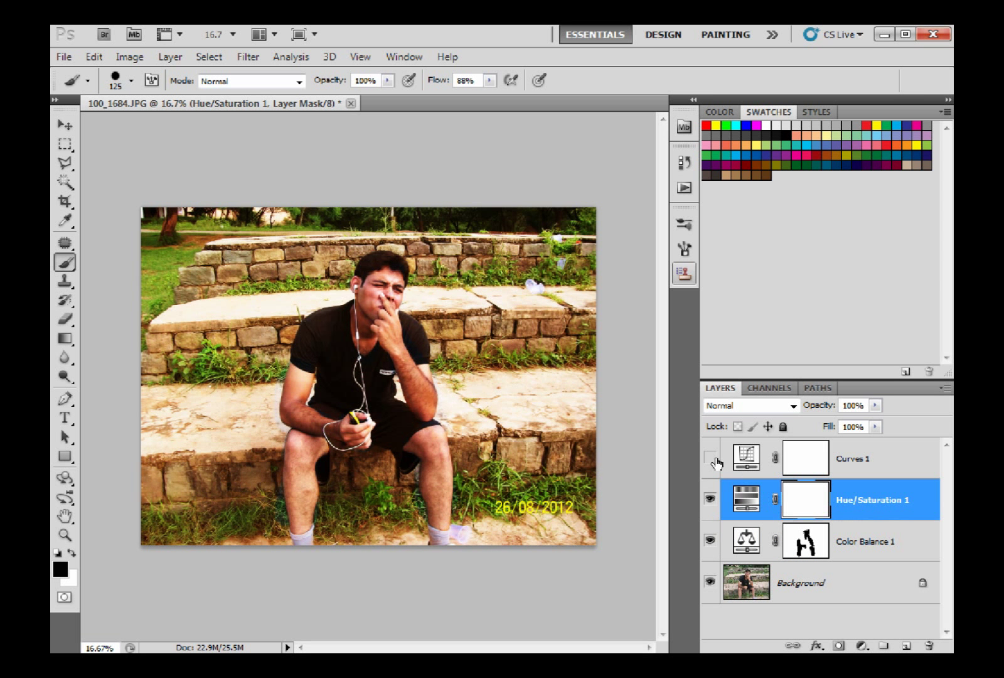
{"action": "left_click", "coordinate": [711, 457]}
{"action": "left_click", "coordinate": [713, 461]}
{"action": "left_click", "coordinate": [839, 461]}
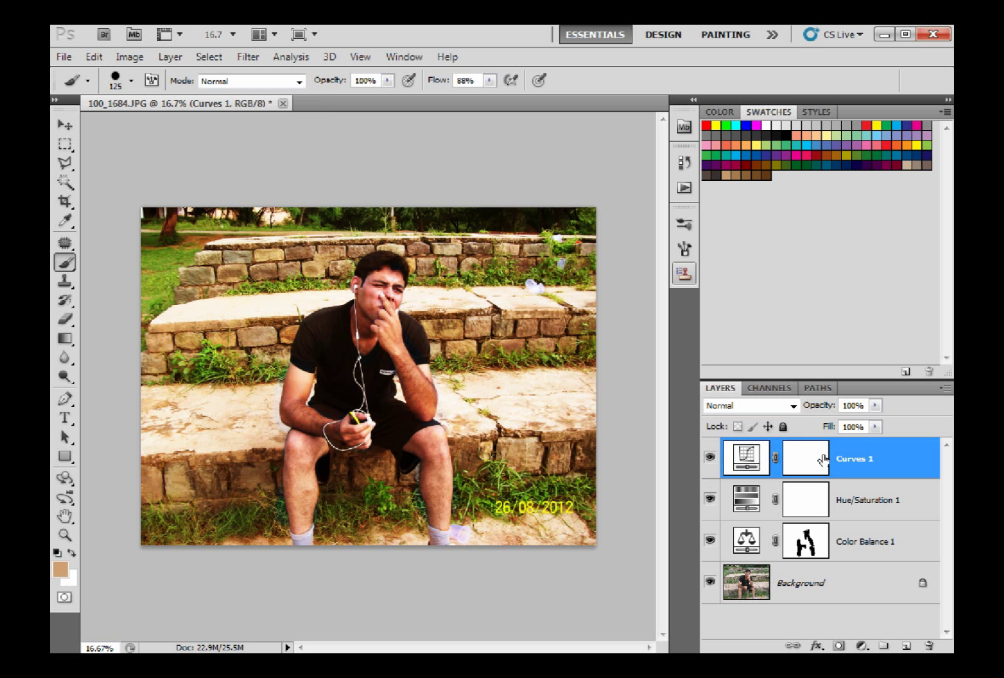
Set brush opacity to 51% and paint the Curves 1 mask black over the man's eye, face and arm.
{"action": "left_click", "coordinate": [388, 80]}
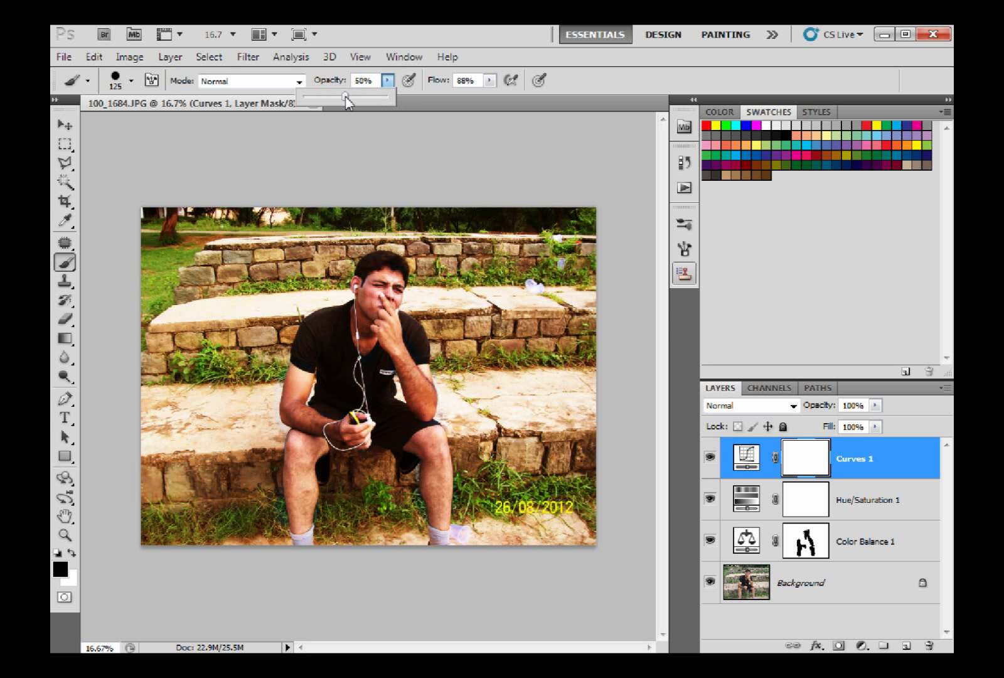
{"action": "left_click", "coordinate": [384, 276]}
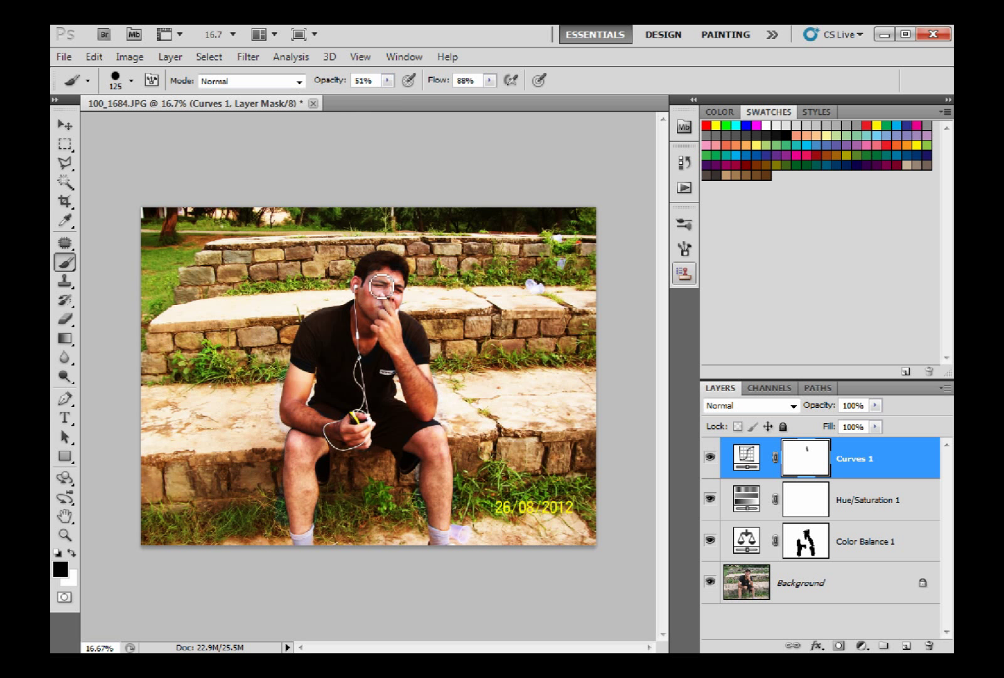
{"action": "mouse_move", "coordinate": [384, 276]}
{"action": "left_mouse_down"}
{"action": "mouse_move", "coordinate": [383, 303]}
{"action": "mouse_move", "coordinate": [419, 402]}
{"action": "mouse_move", "coordinate": [414, 383]}
{"action": "mouse_move", "coordinate": [427, 385]}
{"action": "mouse_move", "coordinate": [411, 397]}
{"action": "mouse_move", "coordinate": [418, 408]}
{"action": "mouse_move", "coordinate": [364, 300]}
{"action": "mouse_move", "coordinate": [370, 339]}
{"action": "mouse_move", "coordinate": [380, 292]}
{"action": "mouse_move", "coordinate": [396, 312]}
{"action": "left_mouse_up"}
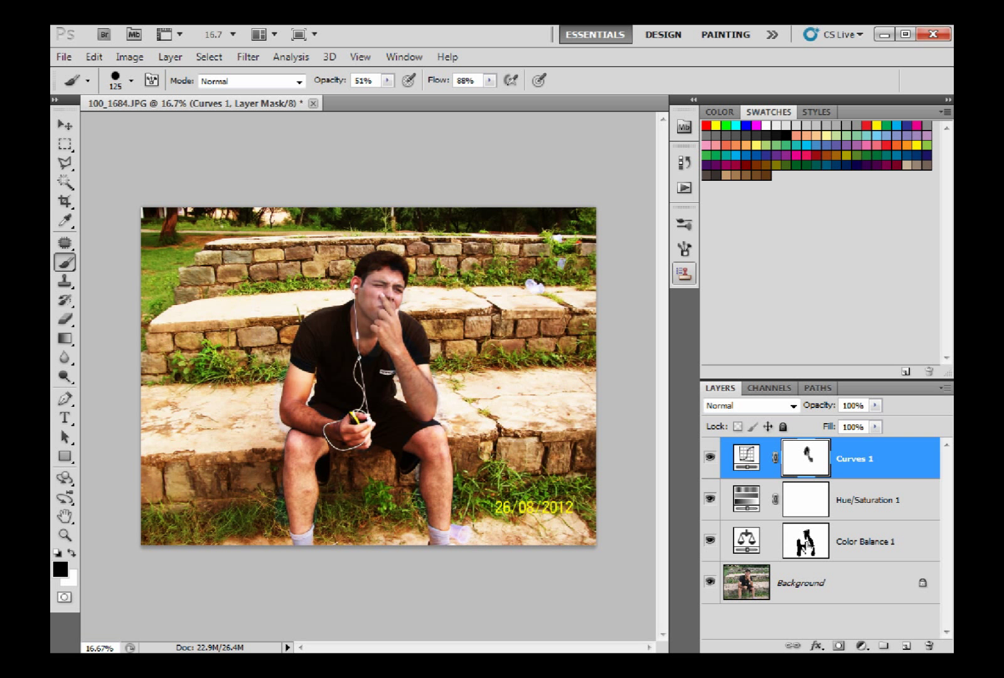
On the Color Balance 1 mask, paint white dabs at the man's ear, wrist and knee.
{"action": "left_click", "coordinate": [807, 541]}
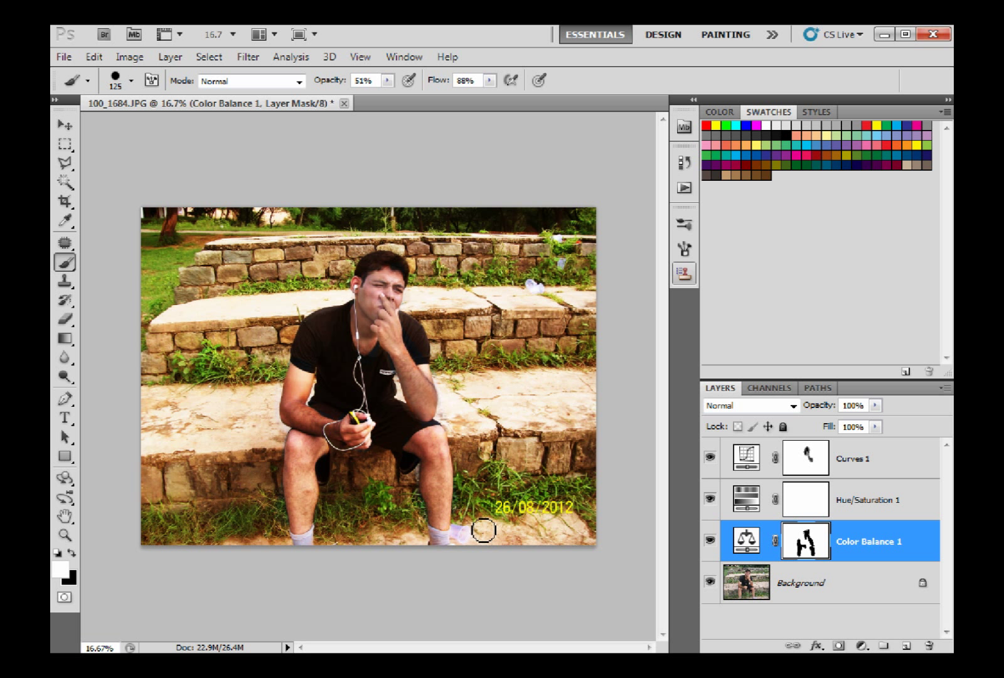
{"action": "left_click", "coordinate": [366, 294]}
{"action": "left_click", "coordinate": [398, 356]}
{"action": "left_click_drag", "start_coordinate": [444, 467], "coordinate": [433, 472]}
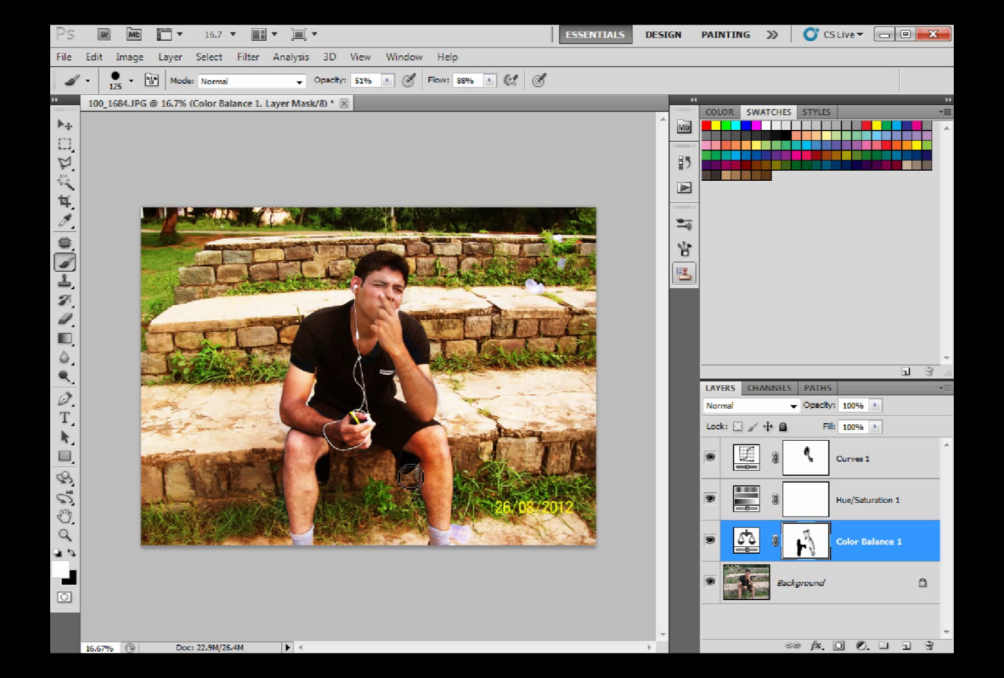